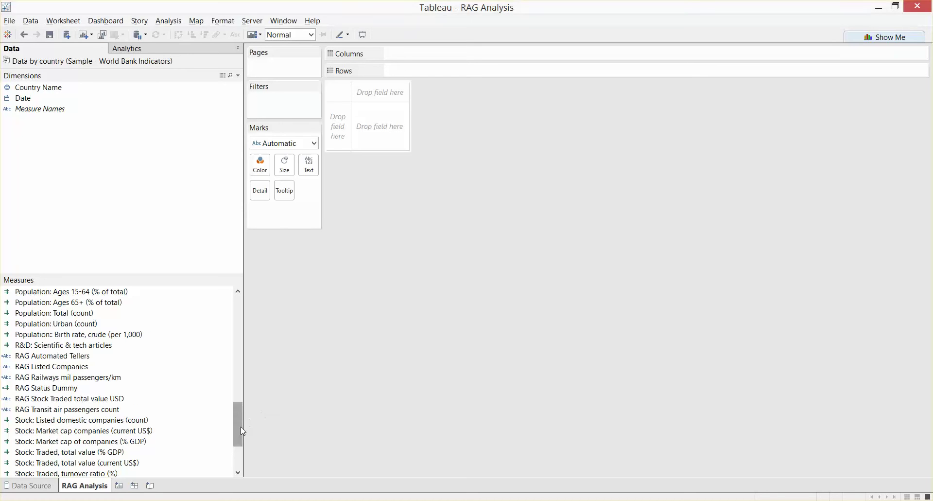
- Rearrange fields and review the RAG Automated Tellers formula, leaving it unchanged
{"action": "left_click_drag", "start_coordinate": [241, 427], "coordinate": [241, 299]}
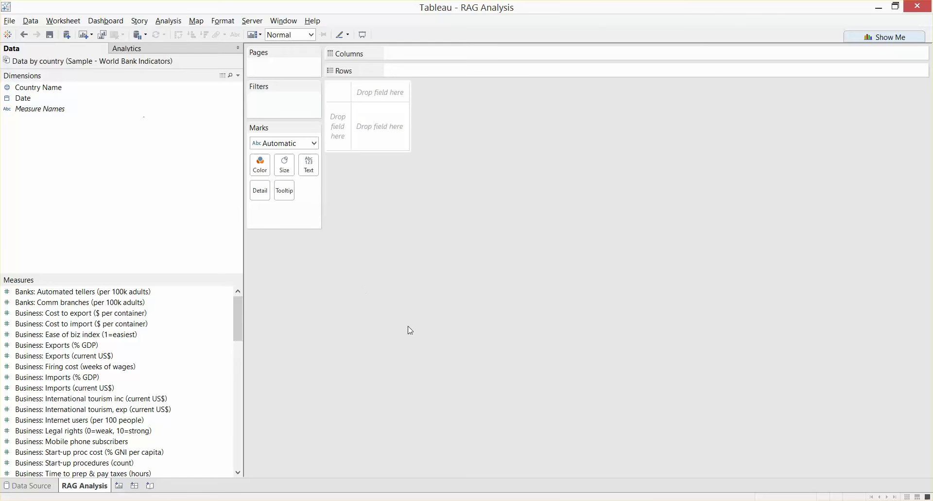
{"action": "left_click_drag", "start_coordinate": [238, 307], "coordinate": [242, 415]}
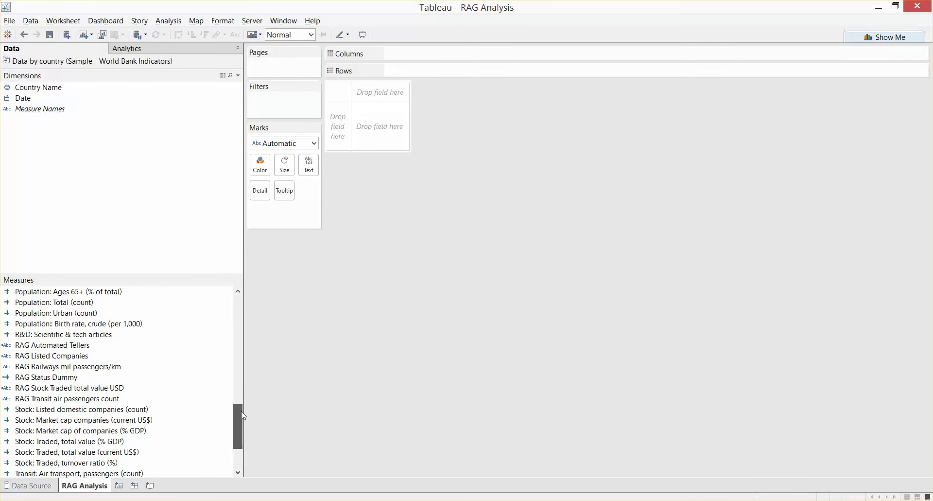
{"action": "right_click", "coordinate": [117, 350]}
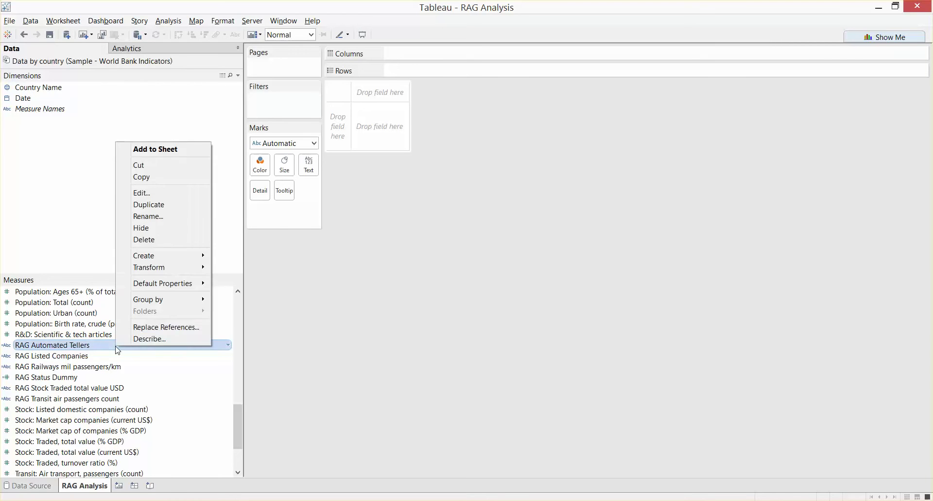
{"action": "left_click", "coordinate": [157, 196]}
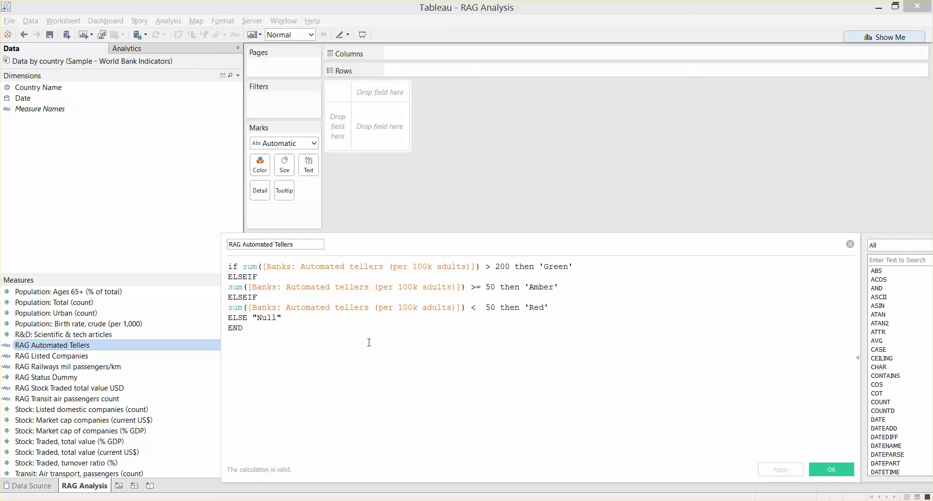
{"action": "left_click", "coordinate": [832, 469]}
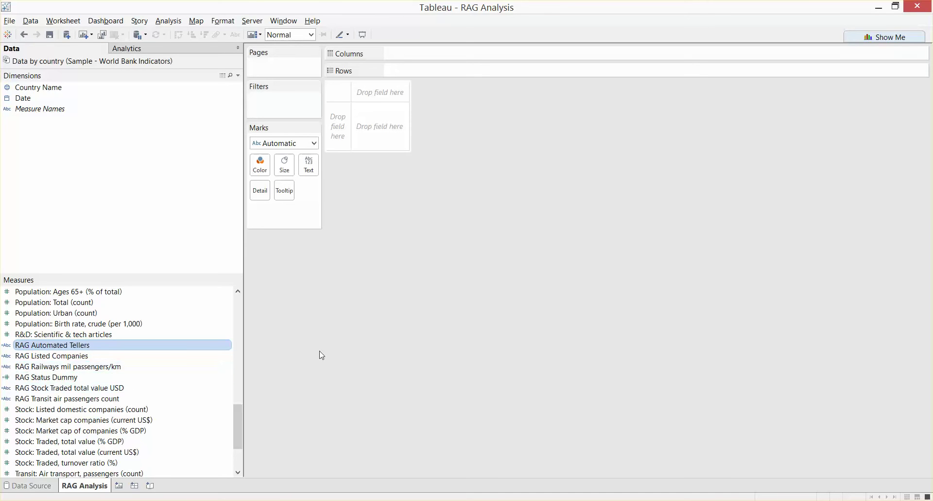
- Inspect the RAG Status Dummy calculated field's formula
{"action": "left_click", "coordinate": [100, 381]}
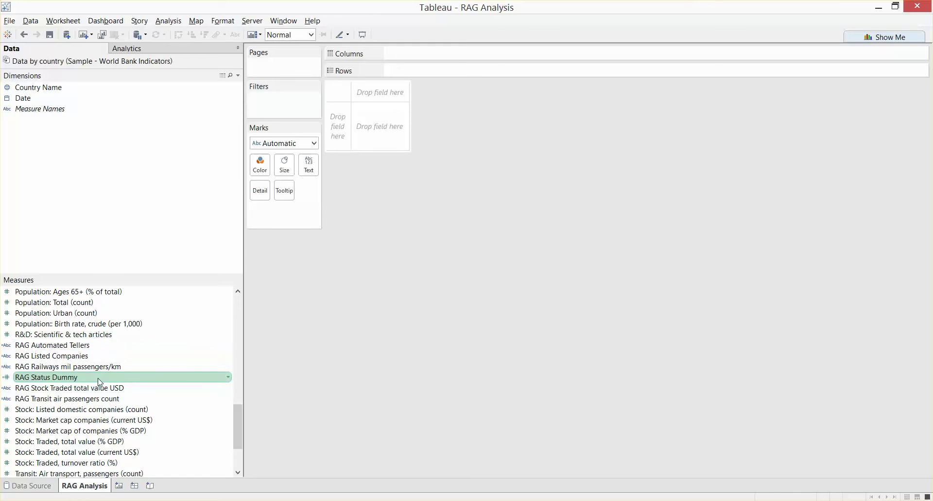
{"action": "right_click", "coordinate": [100, 381]}
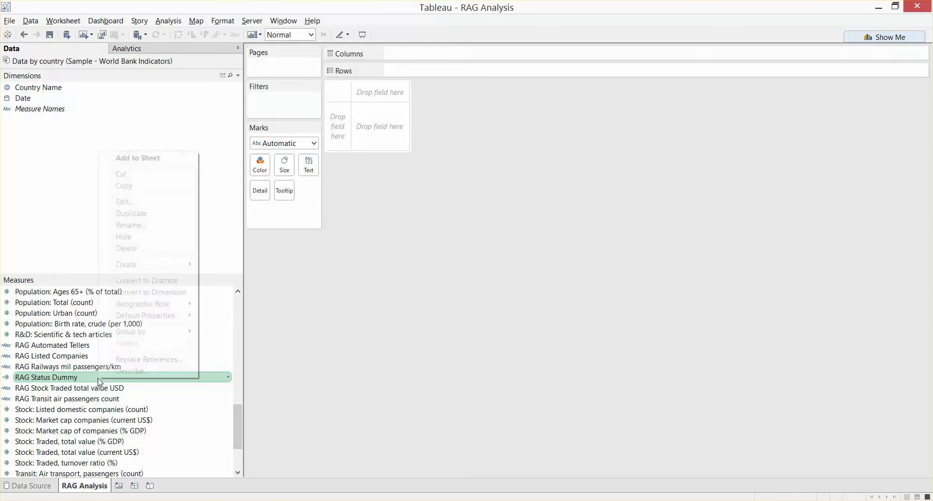
{"action": "left_click", "coordinate": [140, 201]}
{"action": "left_click", "coordinate": [256, 271]}
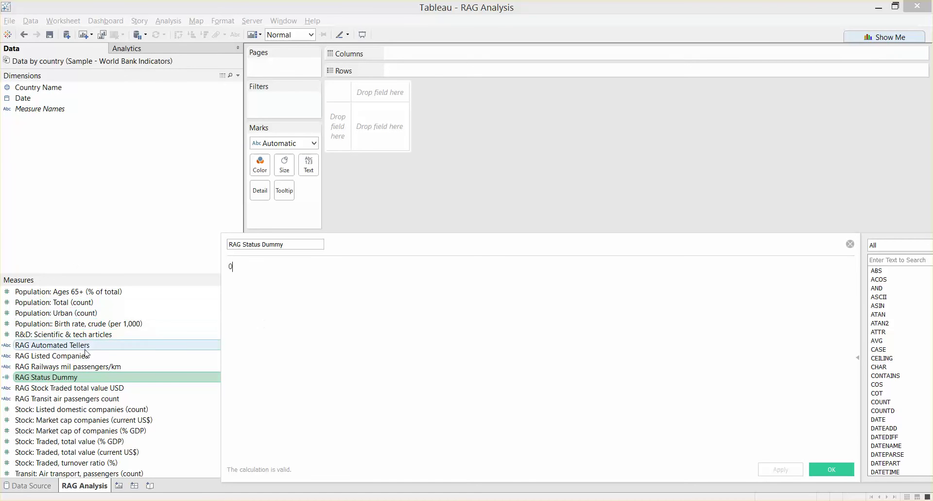
{"action": "left_click", "coordinate": [832, 469]}
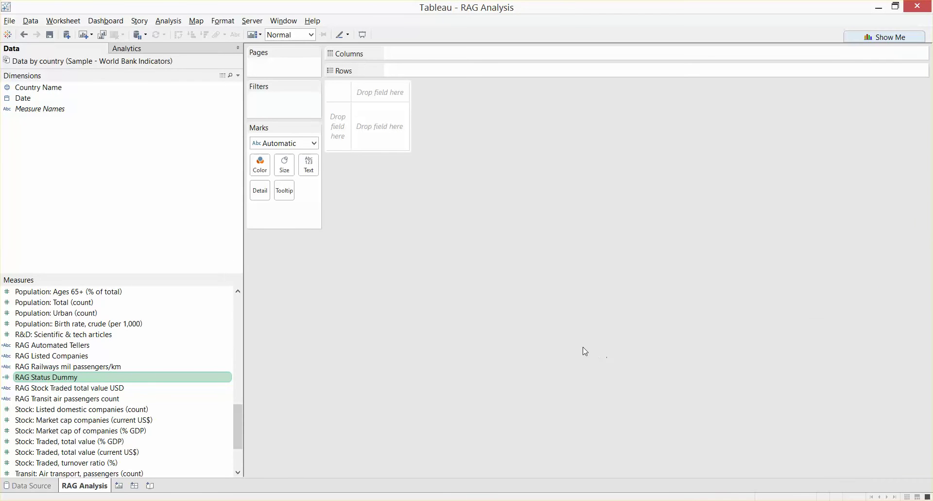
- Put Country Name on Rows and five SUM(RAG Status Dummy) copies on Columns
{"action": "left_click", "coordinate": [43, 88]}
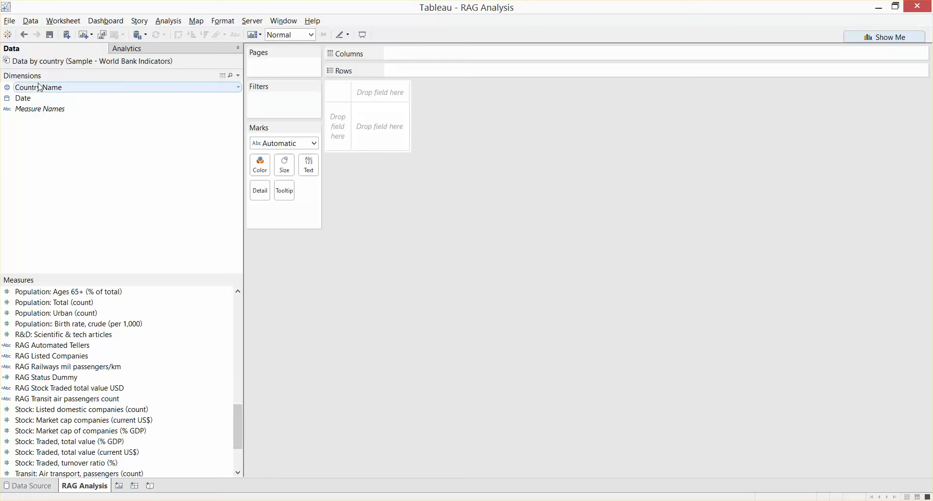
{"action": "left_click_drag", "start_coordinate": [40, 87], "coordinate": [341, 129]}
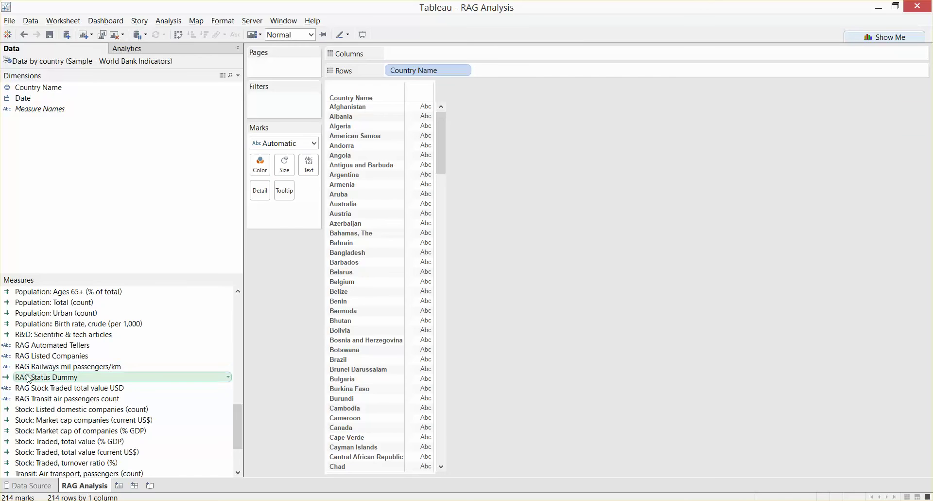
{"action": "left_click_drag", "start_coordinate": [44, 379], "coordinate": [404, 53]}
{"action": "mouse_move", "coordinate": [49, 377]}
{"action": "left_mouse_down"}
{"action": "mouse_move", "coordinate": [161, 350]}
{"action": "mouse_move", "coordinate": [514, 69]}
{"action": "mouse_move", "coordinate": [514, 57]}
{"action": "left_mouse_up"}
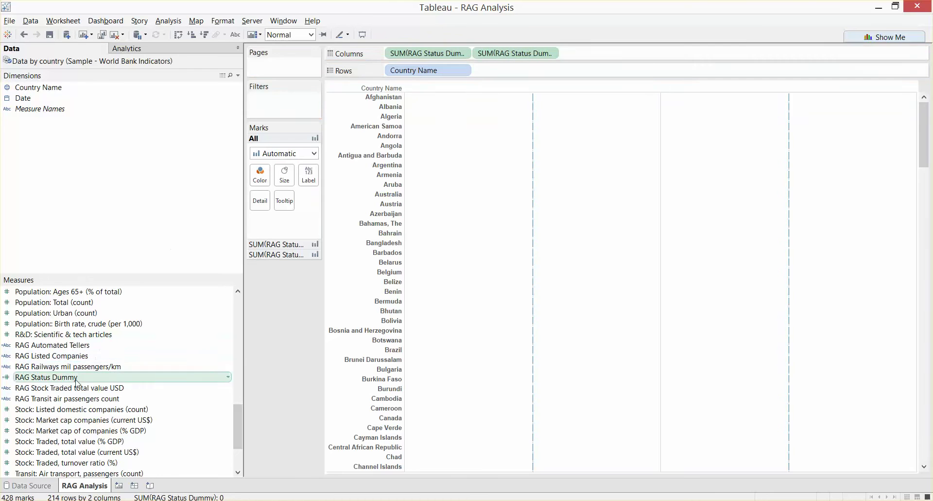
{"action": "left_click_drag", "start_coordinate": [46, 377], "coordinate": [624, 57]}
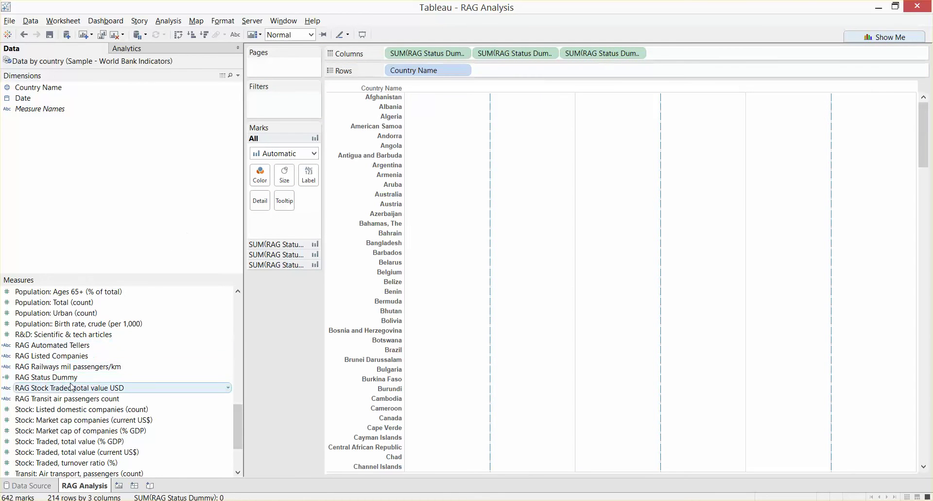
{"action": "left_click_drag", "start_coordinate": [185, 378], "coordinate": [695, 53]}
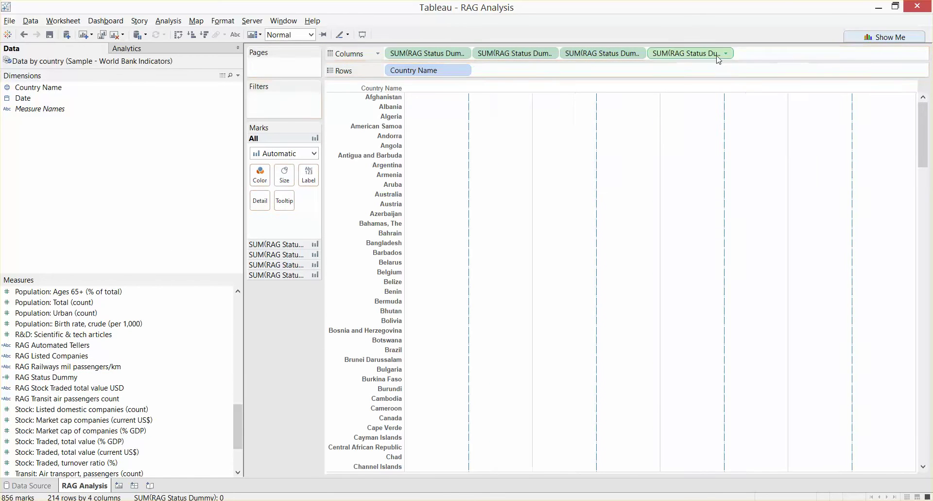
{"action": "left_click_drag", "start_coordinate": [88, 379], "coordinate": [793, 57]}
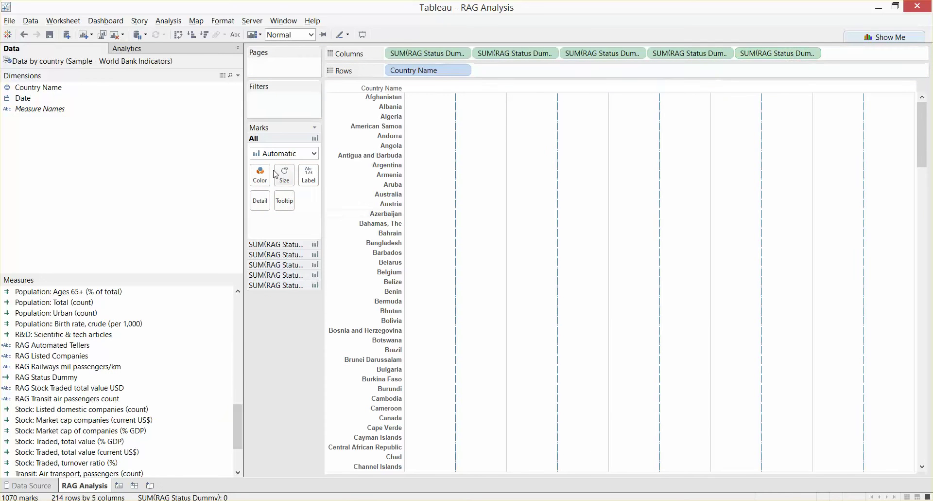
{"action": "left_click", "coordinate": [277, 155]}
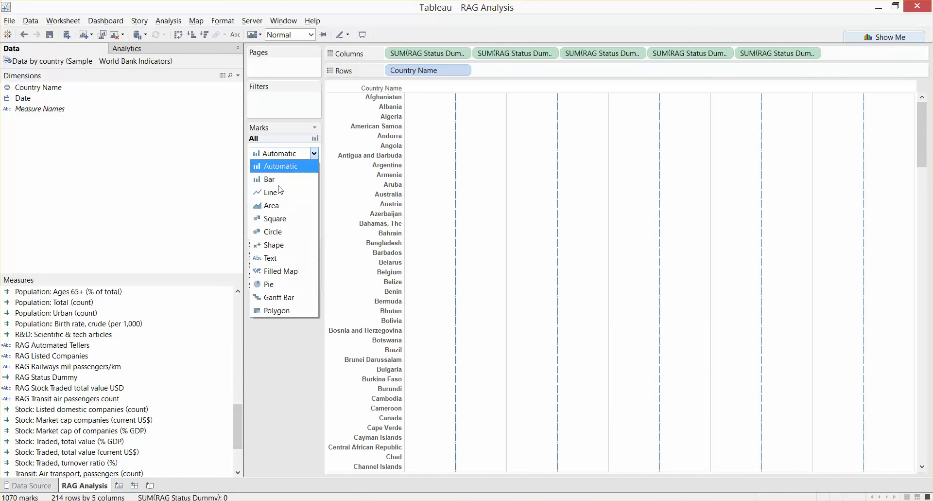
- Switch all marks to Shape and set the worksheet's zero lines to None
{"action": "left_click", "coordinate": [281, 247]}
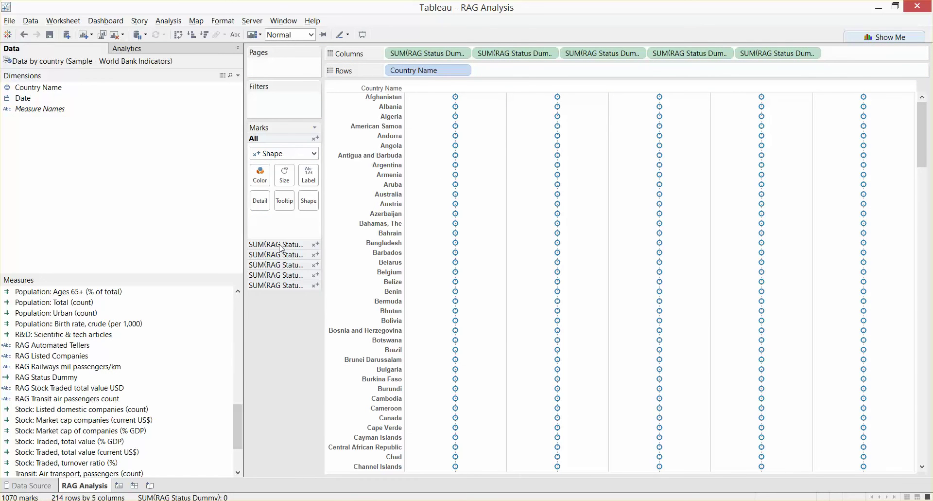
{"action": "right_click", "coordinate": [487, 128]}
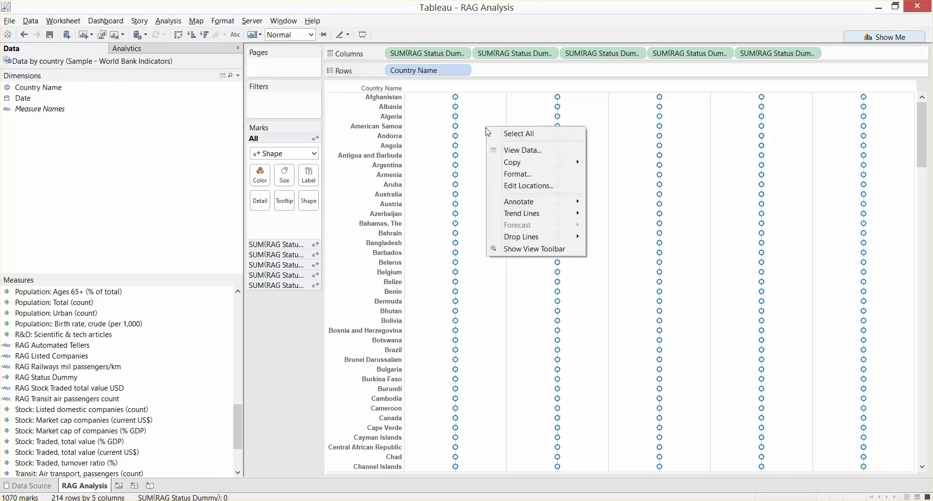
{"action": "left_click", "coordinate": [491, 174]}
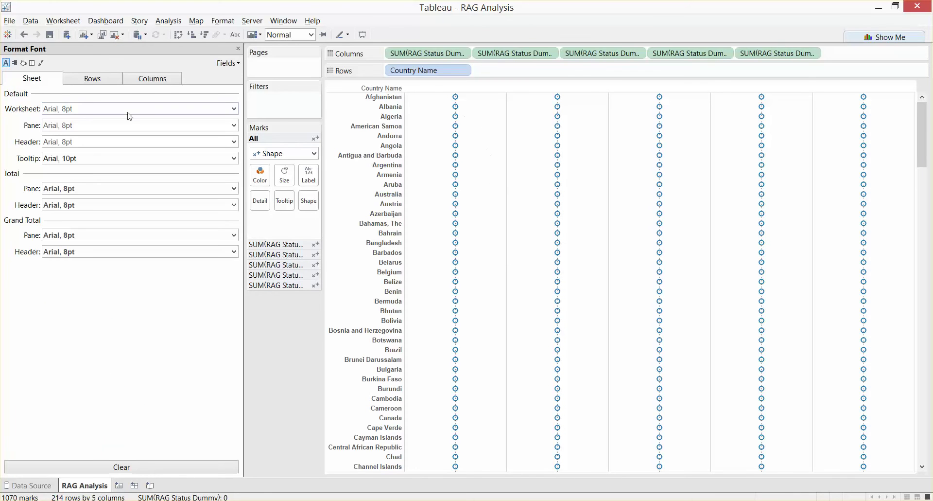
{"action": "left_click", "coordinate": [40, 63]}
{"action": "left_click", "coordinate": [52, 125]}
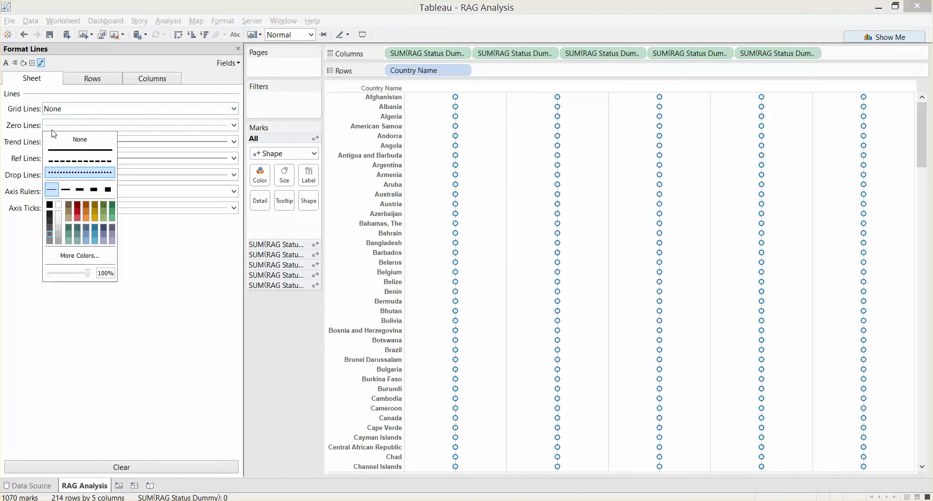
{"action": "left_click", "coordinate": [54, 138]}
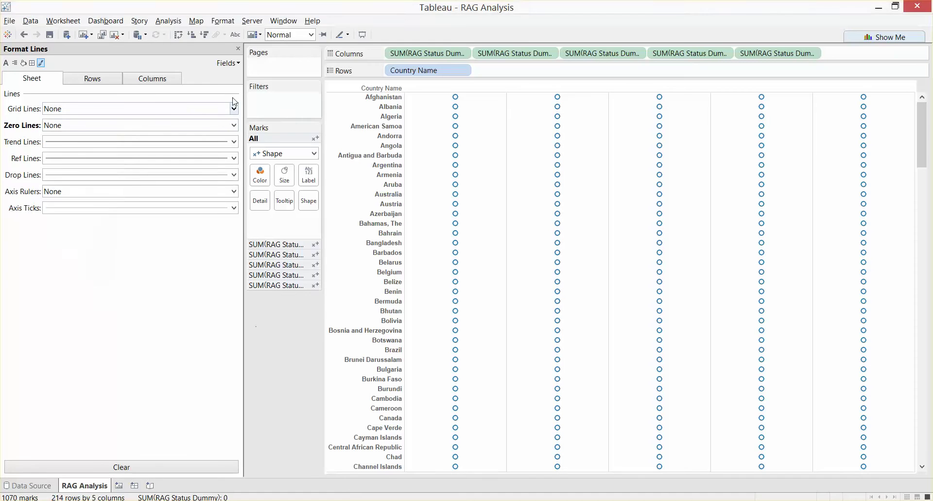
{"action": "left_click", "coordinate": [238, 48]}
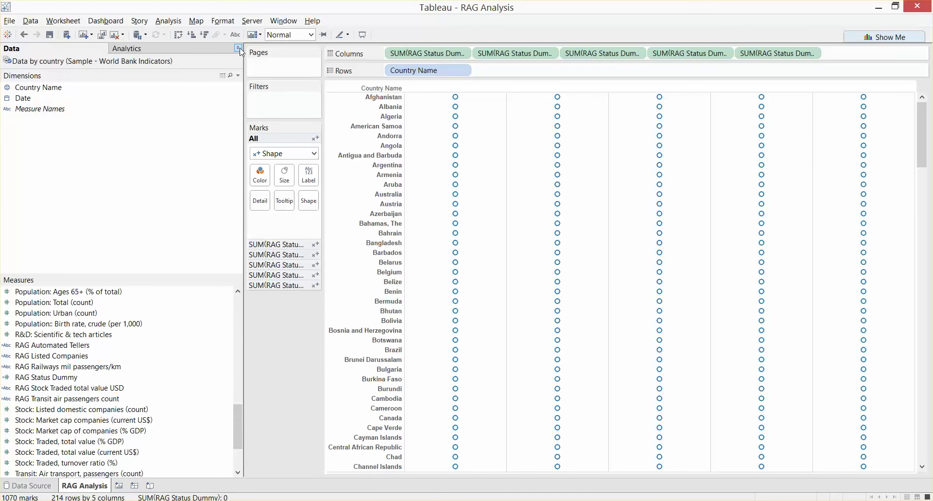
- Shape the first column by RAG Automated Tellers using the KPI palette: triangle, tick, exclamation, diamond
{"action": "left_click", "coordinate": [287, 245]}
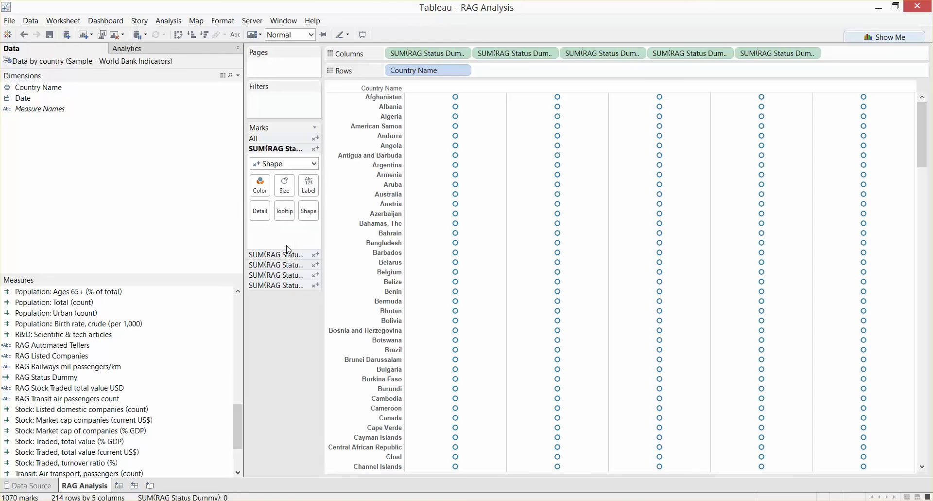
{"action": "left_click", "coordinate": [52, 348]}
{"action": "left_click_drag", "start_coordinate": [52, 350], "coordinate": [310, 214]}
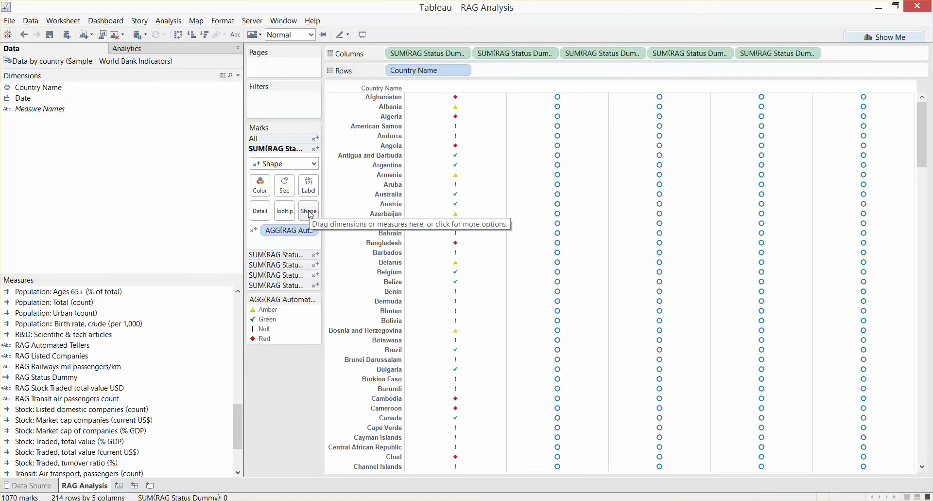
{"action": "left_click", "coordinate": [309, 212]}
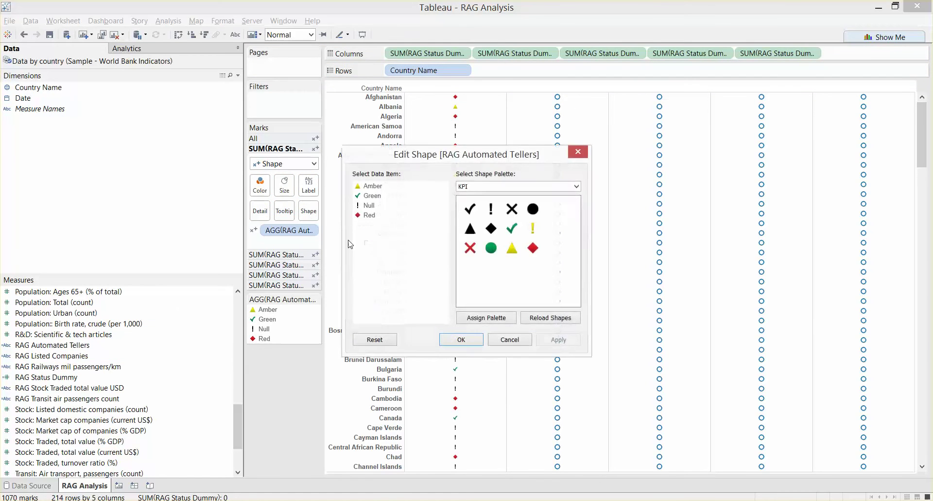
{"action": "left_click_drag", "start_coordinate": [416, 158], "coordinate": [523, 152]}
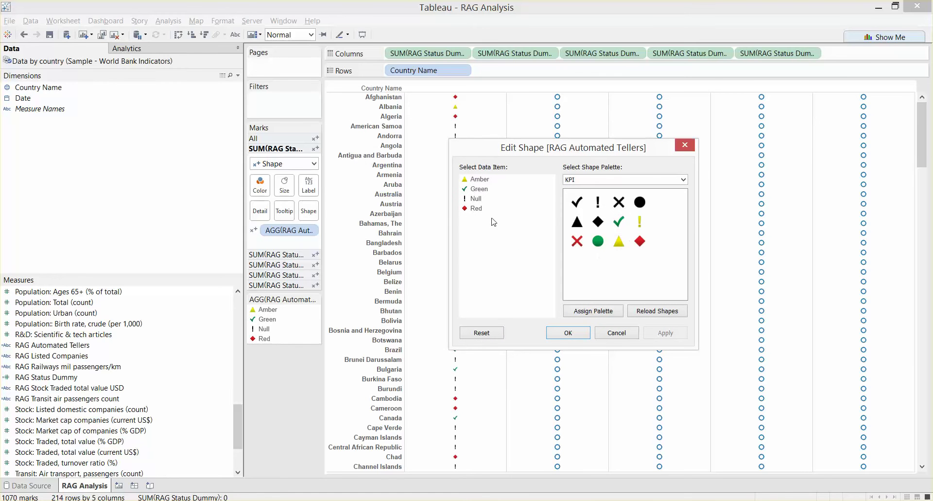
{"action": "left_click", "coordinate": [595, 181]}
{"action": "left_click", "coordinate": [597, 181]}
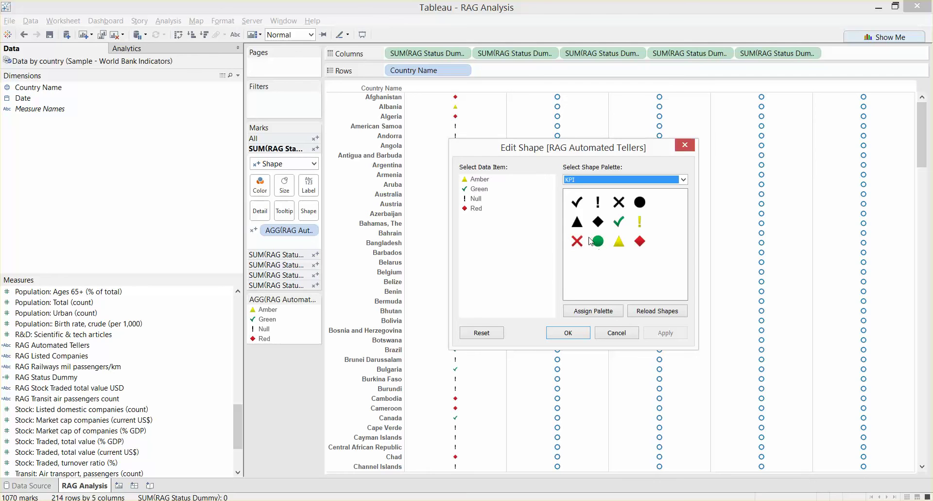
{"action": "left_click", "coordinate": [564, 334]}
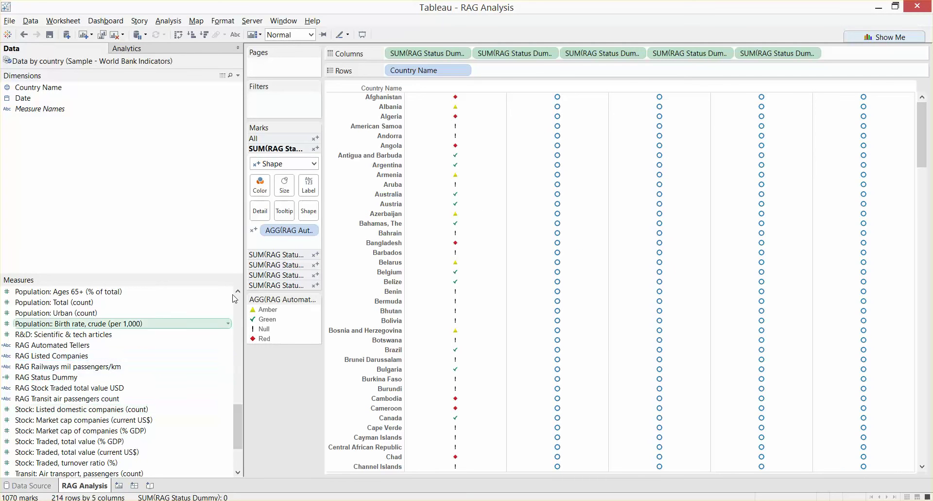
- Shape columns two to five by RAG Listed Companies, Railways, Stock Traded and Transit air passengers
{"action": "left_click", "coordinate": [292, 256]}
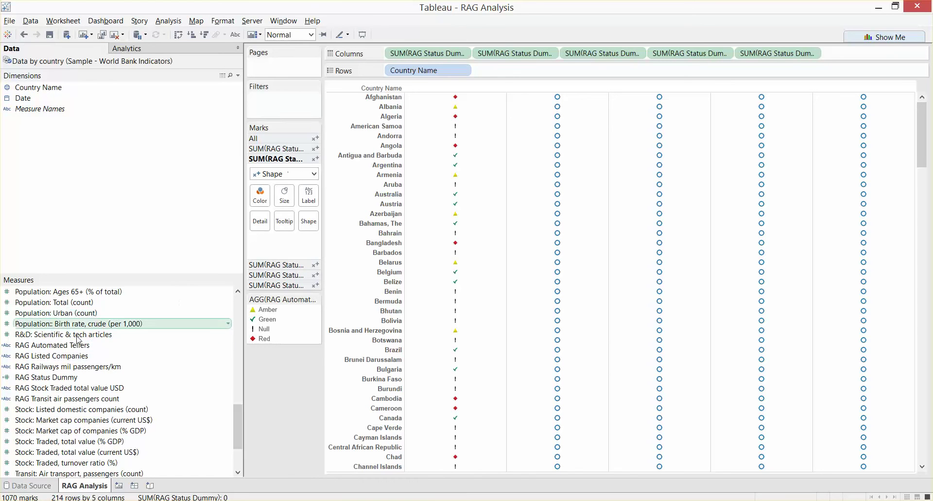
{"action": "left_click_drag", "start_coordinate": [39, 355], "coordinate": [309, 223]}
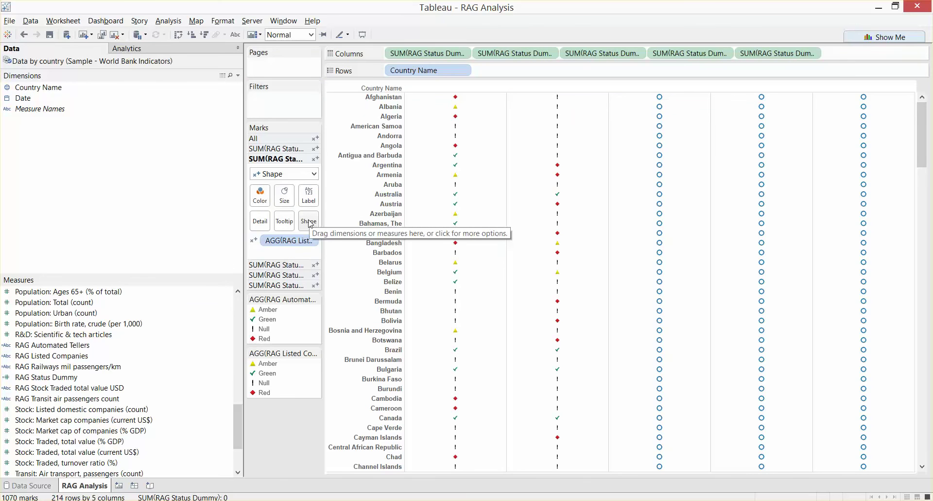
{"action": "left_click", "coordinate": [285, 267]}
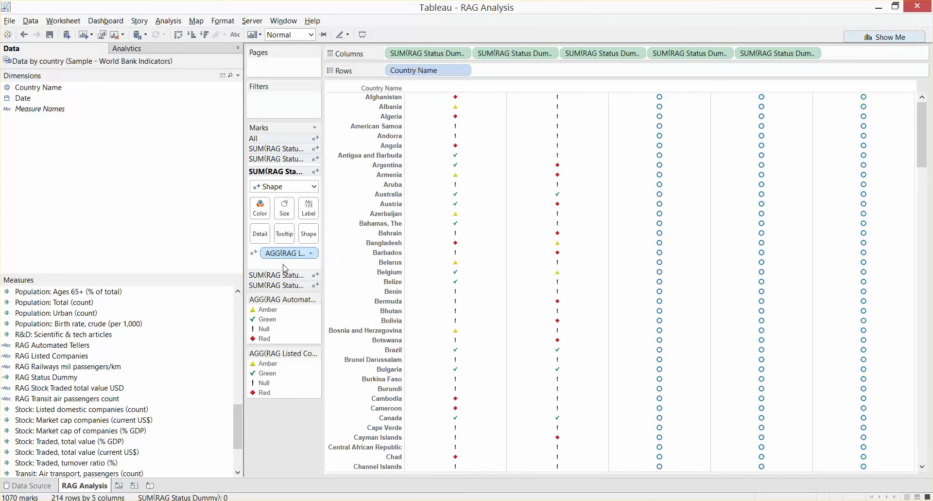
{"action": "left_click_drag", "start_coordinate": [58, 366], "coordinate": [310, 232]}
{"action": "left_click", "coordinate": [288, 275]}
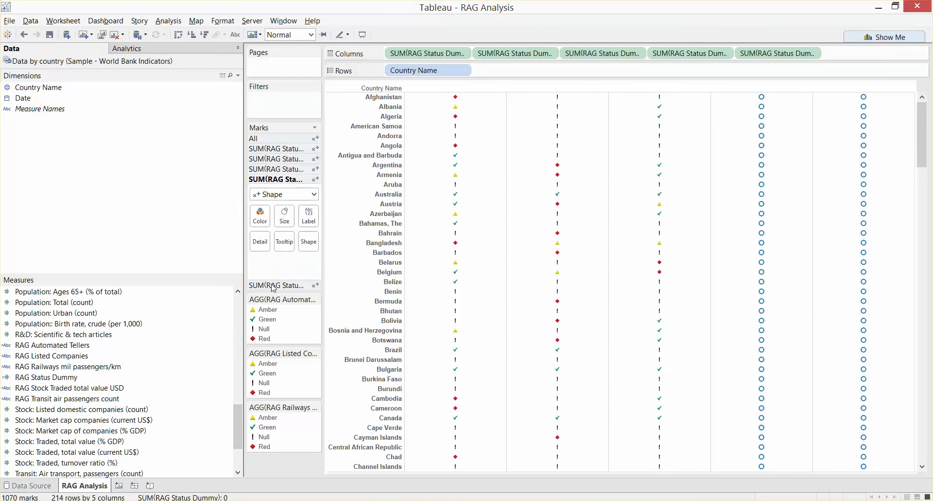
{"action": "left_click_drag", "start_coordinate": [80, 390], "coordinate": [305, 242]}
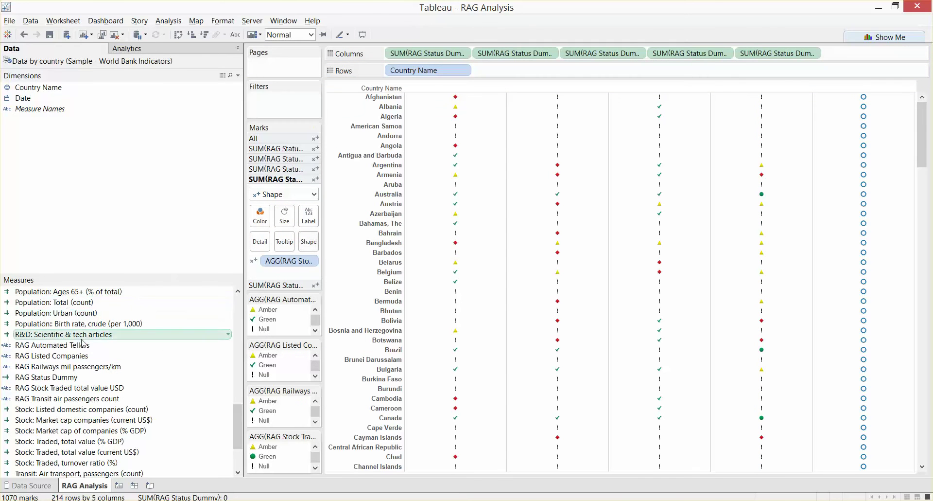
{"action": "left_click", "coordinate": [62, 399]}
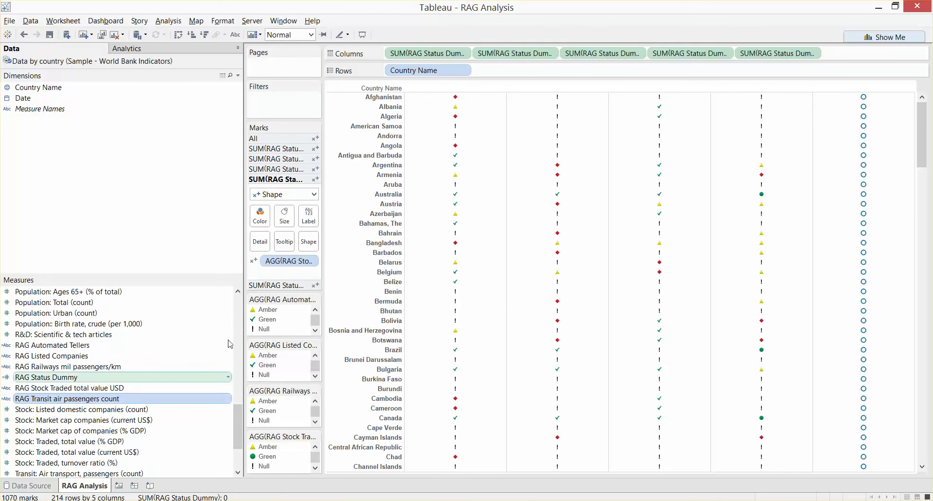
{"action": "left_click", "coordinate": [265, 285]}
{"action": "left_click_drag", "start_coordinate": [117, 398], "coordinate": [309, 252]}
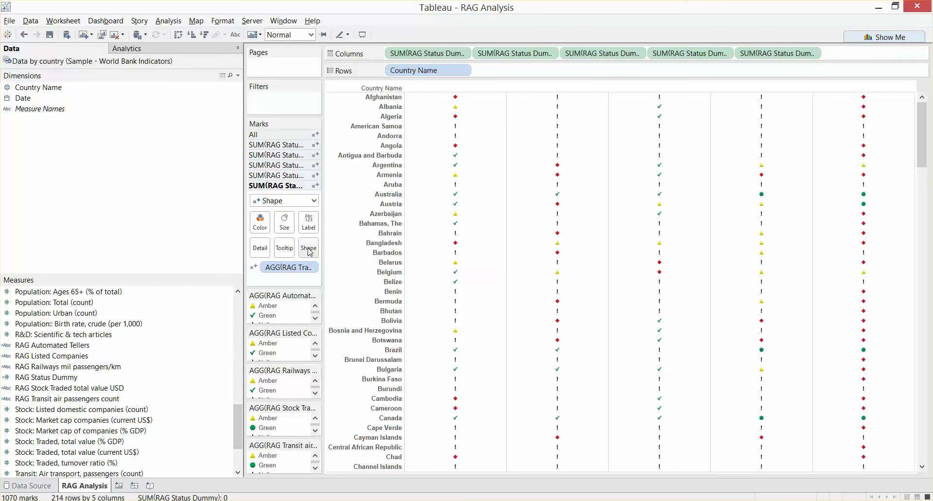
- Create Dashboard 1 and place the RAG Analysis sheet on it
{"action": "mouse_move", "coordinate": [558, 162]}
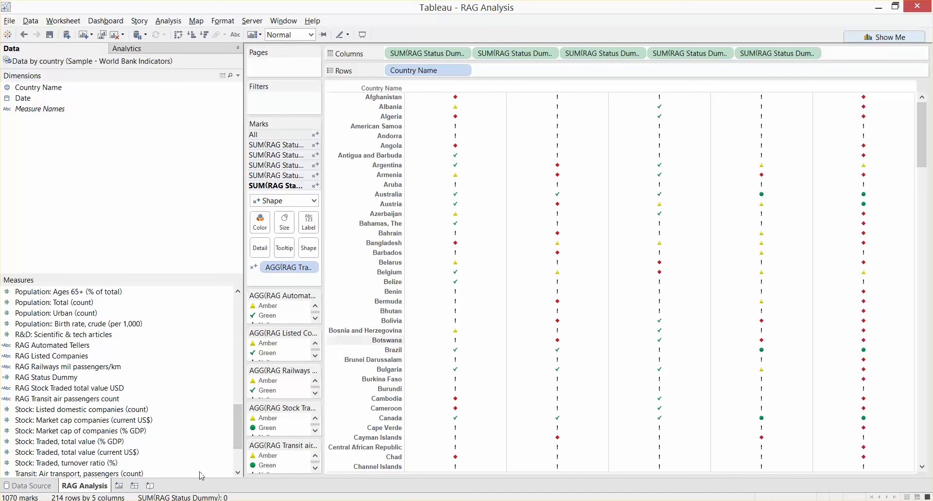
{"action": "left_click", "coordinate": [135, 485]}
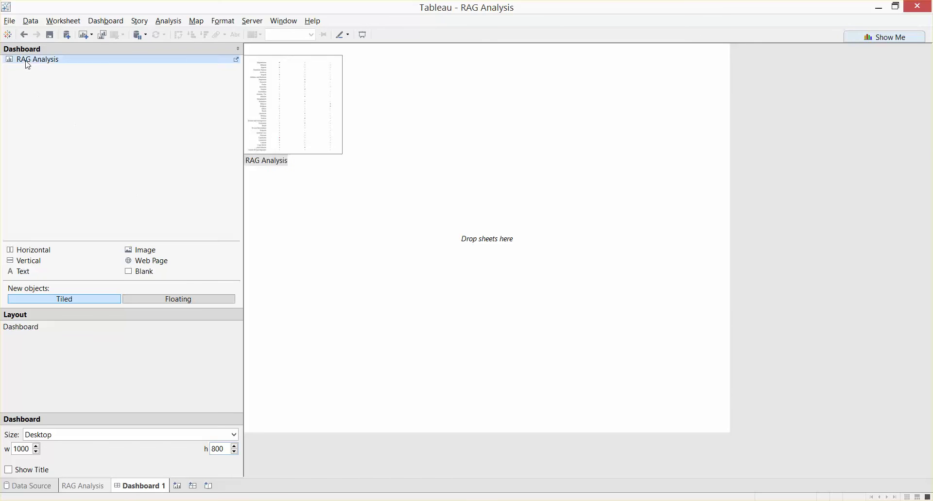
{"action": "left_click_drag", "start_coordinate": [25, 61], "coordinate": [480, 185]}
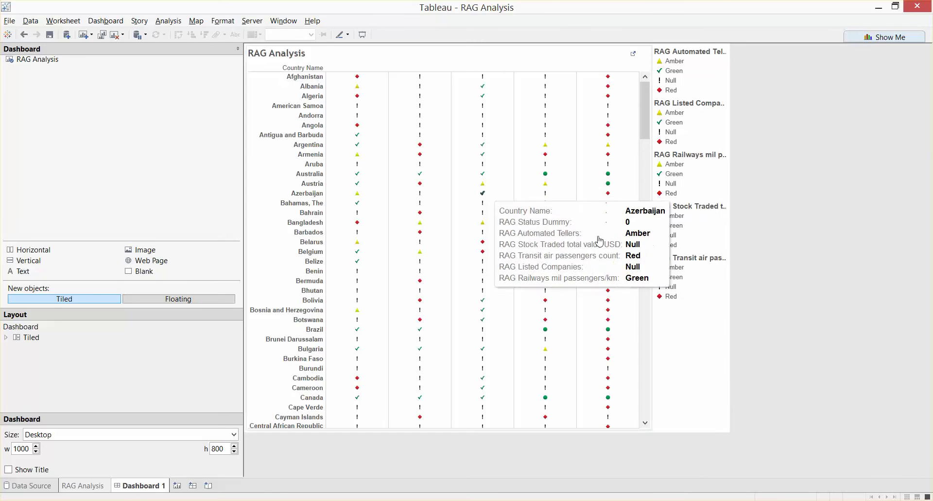
{"action": "left_click", "coordinate": [706, 322]}
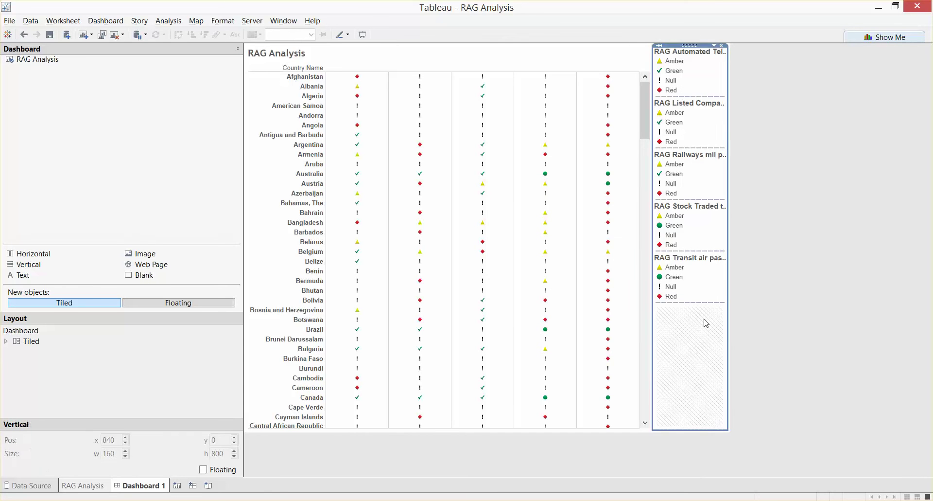
- Delete the five RAG legends and show a taller Dashboard 1 title above the grid
{"action": "left_click", "coordinate": [722, 46]}
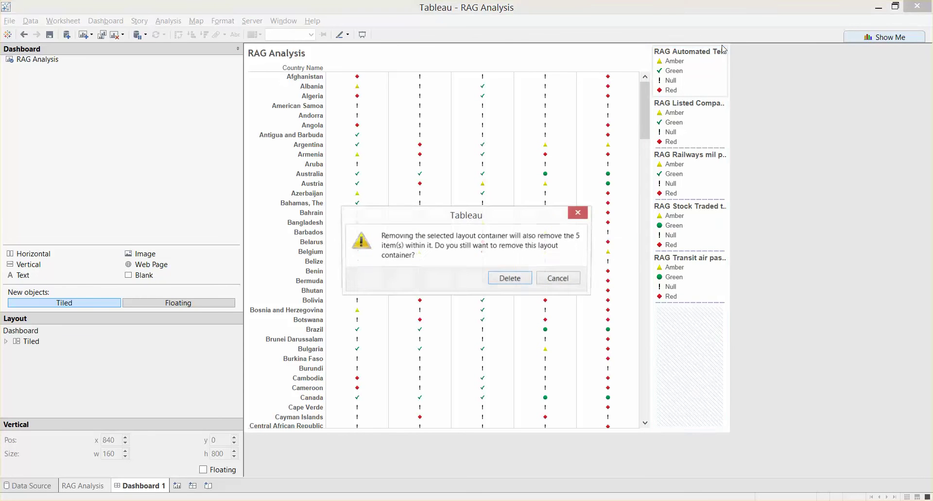
{"action": "left_click", "coordinate": [509, 278]}
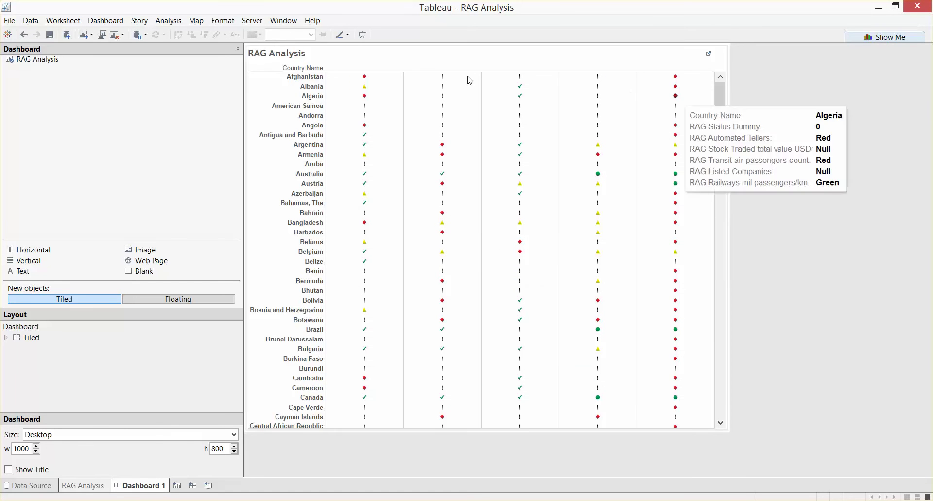
{"action": "left_click", "coordinate": [108, 23]}
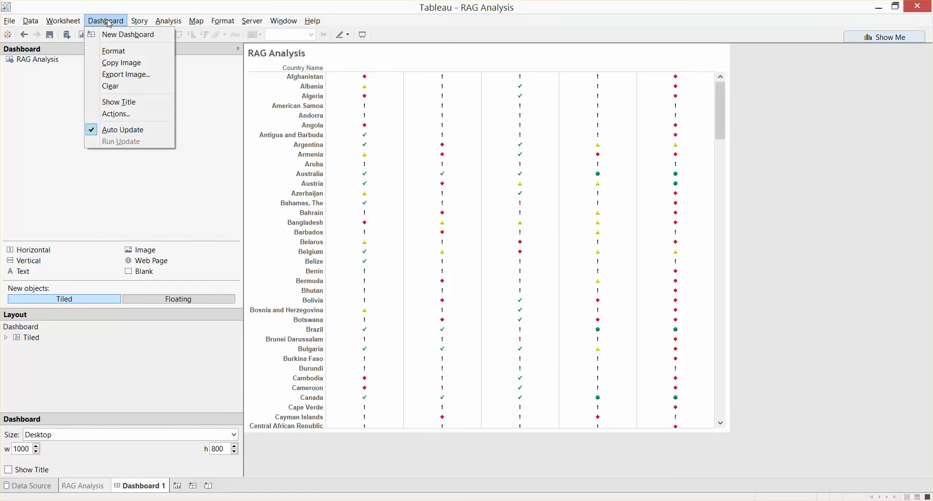
{"action": "left_click", "coordinate": [108, 102]}
{"action": "left_click_drag", "start_coordinate": [380, 66], "coordinate": [378, 95]}
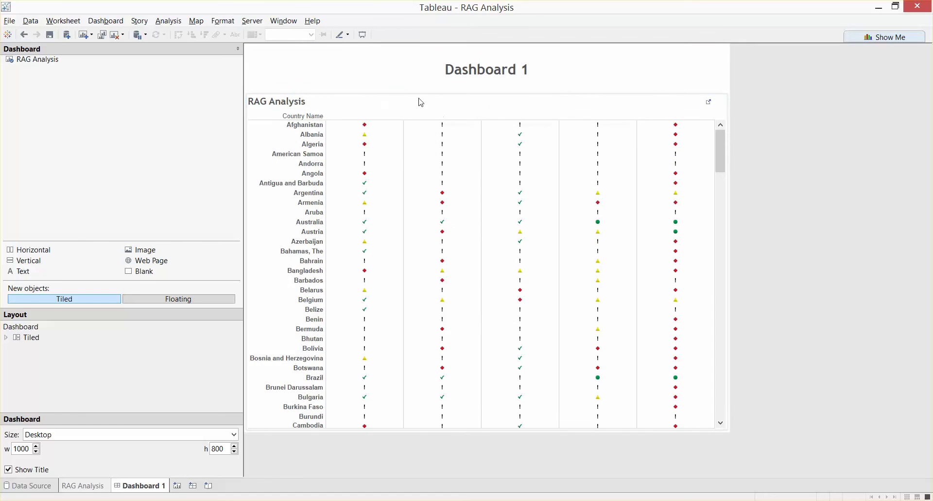
- Add a centred size-8 'Automated Tellers' text label as a strip above RAG Analysis
{"action": "double_click", "coordinate": [38, 272]}
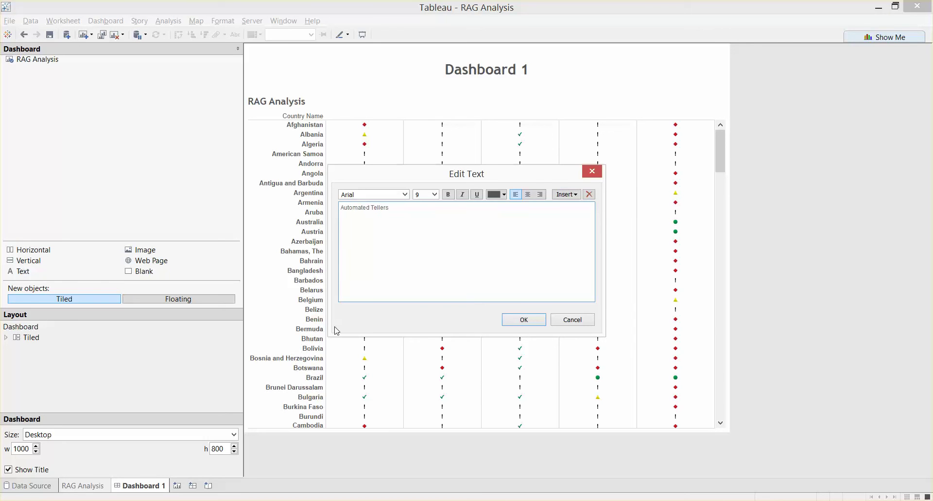
{"action": "key", "text": "ctrl+a"}
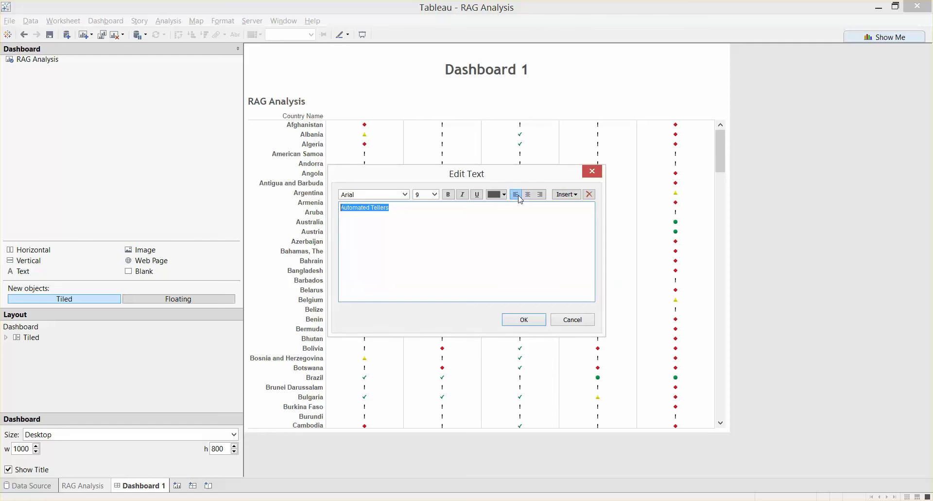
{"action": "left_click", "coordinate": [435, 195]}
{"action": "left_click", "coordinate": [439, 207]}
{"action": "left_click", "coordinate": [529, 196]}
{"action": "left_click", "coordinate": [525, 319]}
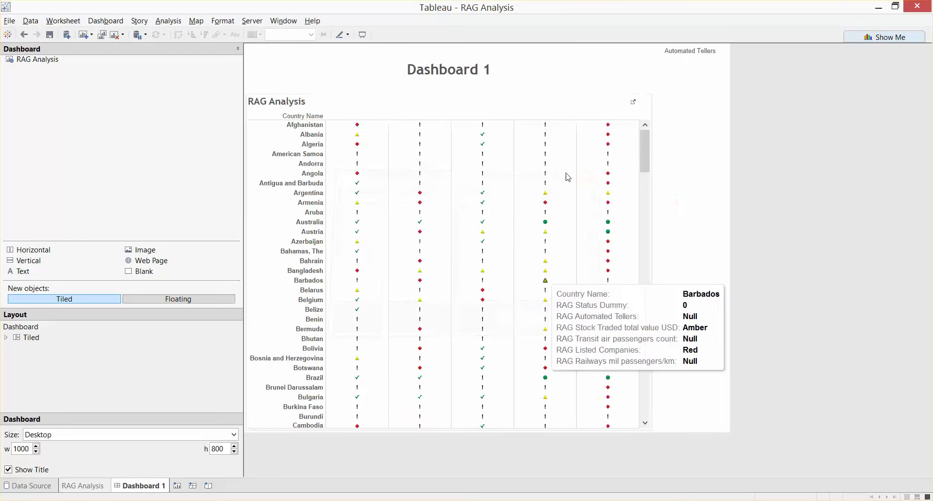
{"action": "left_click", "coordinate": [689, 51]}
{"action": "left_click_drag", "start_coordinate": [690, 46], "coordinate": [559, 104]}
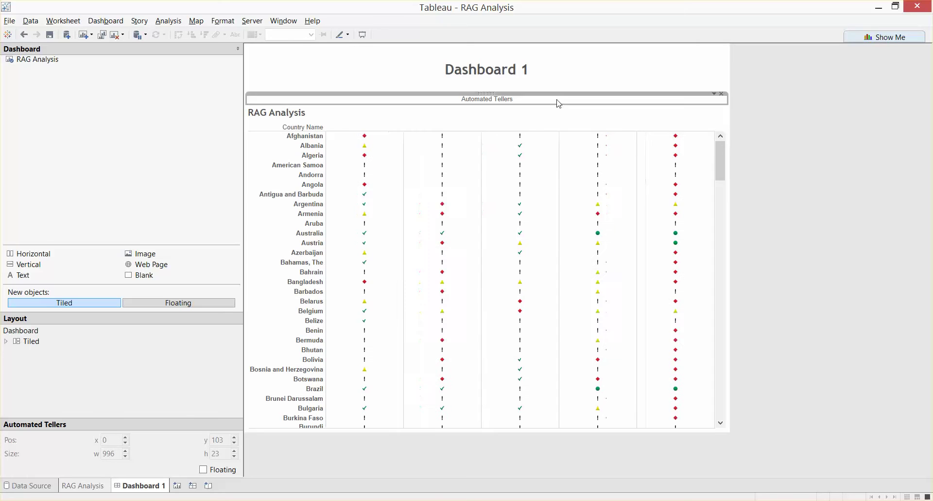
- Add a centred size-9 'Limited Companies' label stacked below Automated Tellers
{"action": "double_click", "coordinate": [52, 279]}
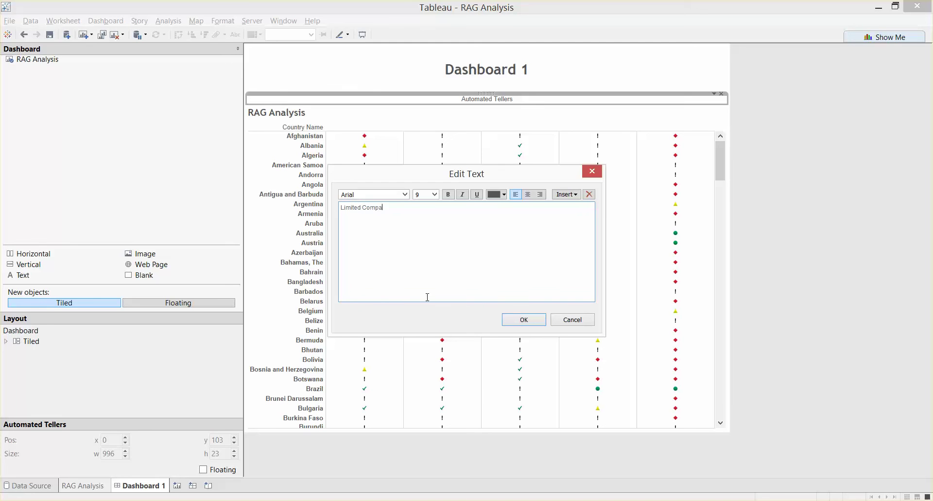
{"action": "key", "text": "ctrl+a"}
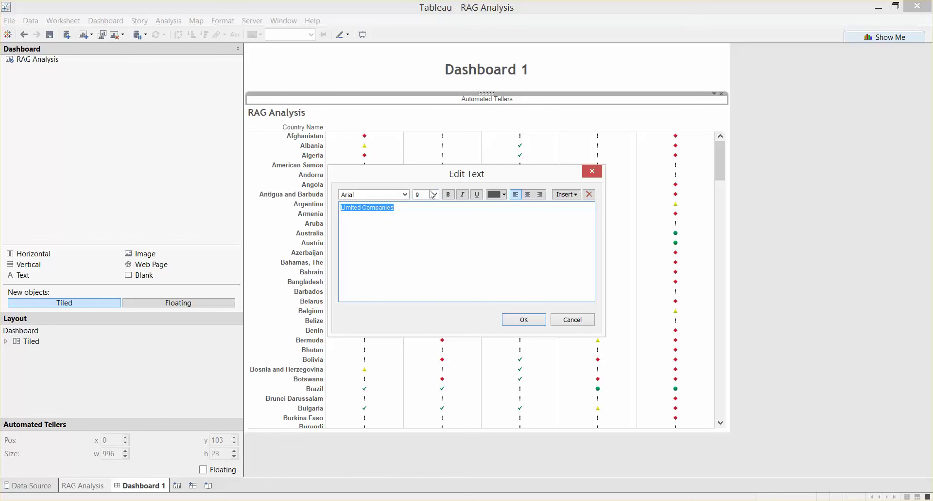
{"action": "left_click", "coordinate": [434, 195]}
{"action": "left_click", "coordinate": [411, 203]}
{"action": "key", "text": "ctrl+a"}
{"action": "left_click", "coordinate": [434, 194]}
{"action": "left_click", "coordinate": [434, 211]}
{"action": "left_click", "coordinate": [528, 194]}
{"action": "left_click", "coordinate": [533, 321]}
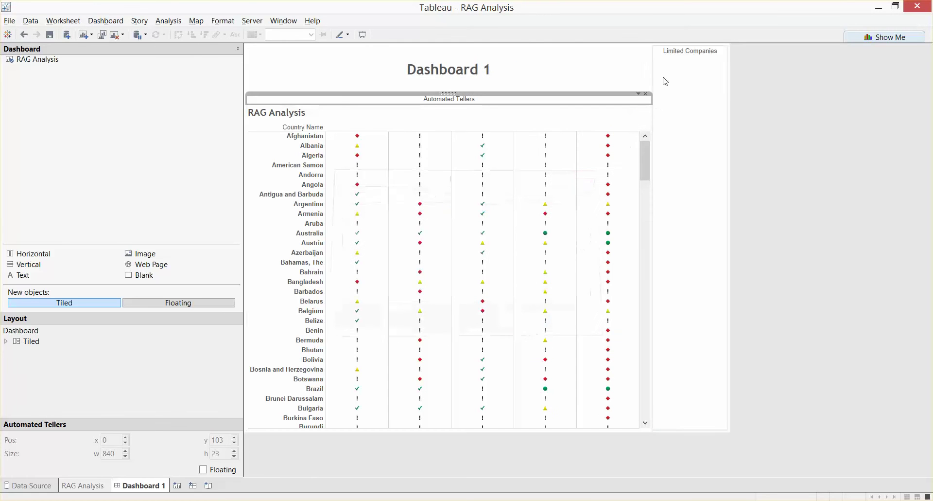
{"action": "left_click", "coordinate": [685, 49]}
{"action": "left_click_drag", "start_coordinate": [685, 46], "coordinate": [556, 111]}
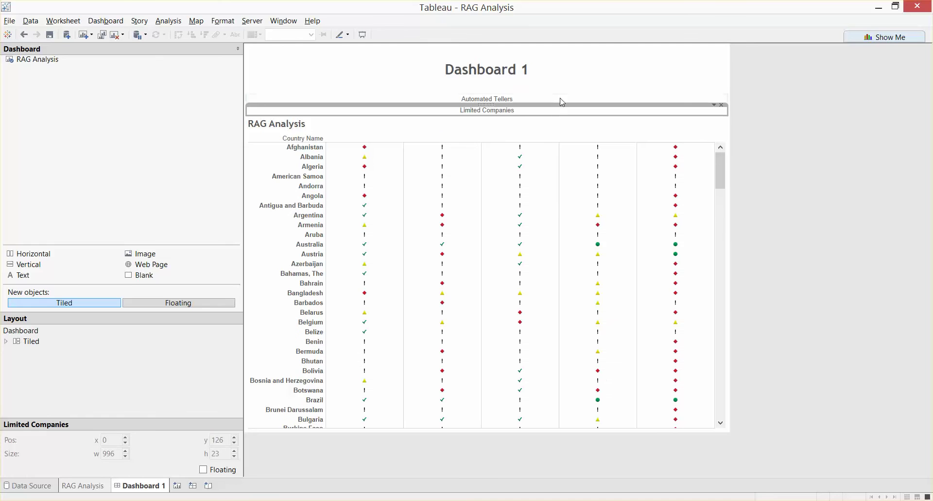
- Add a 'Railways' label below Limited Companies, centred at size 8
{"action": "double_click", "coordinate": [51, 281]}
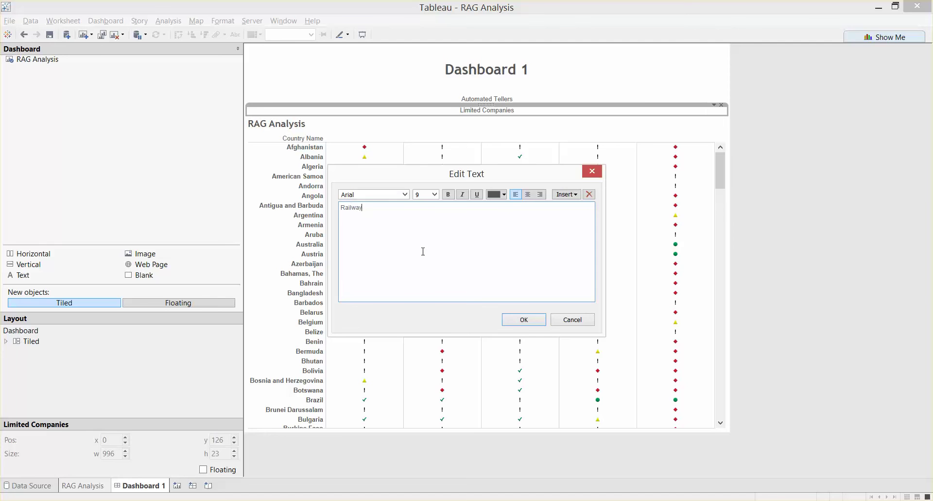
{"action": "left_click", "coordinate": [527, 319]}
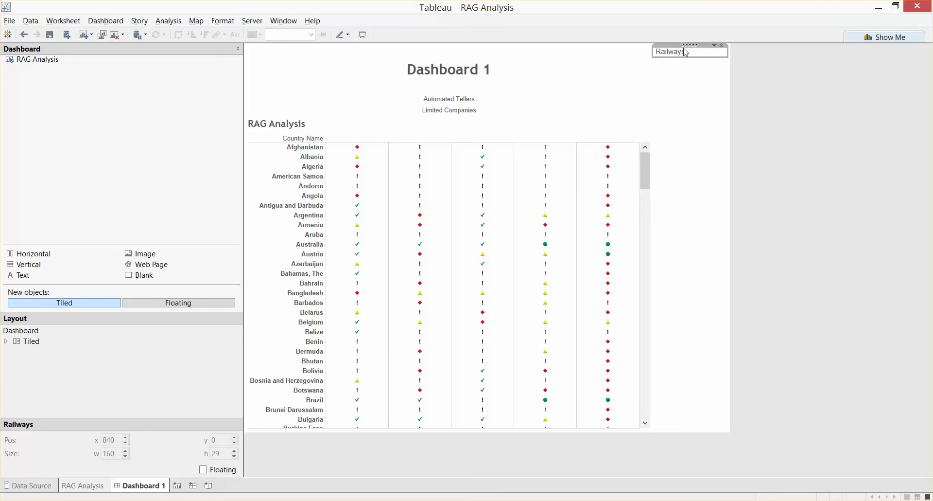
{"action": "left_click_drag", "start_coordinate": [692, 46], "coordinate": [504, 121]}
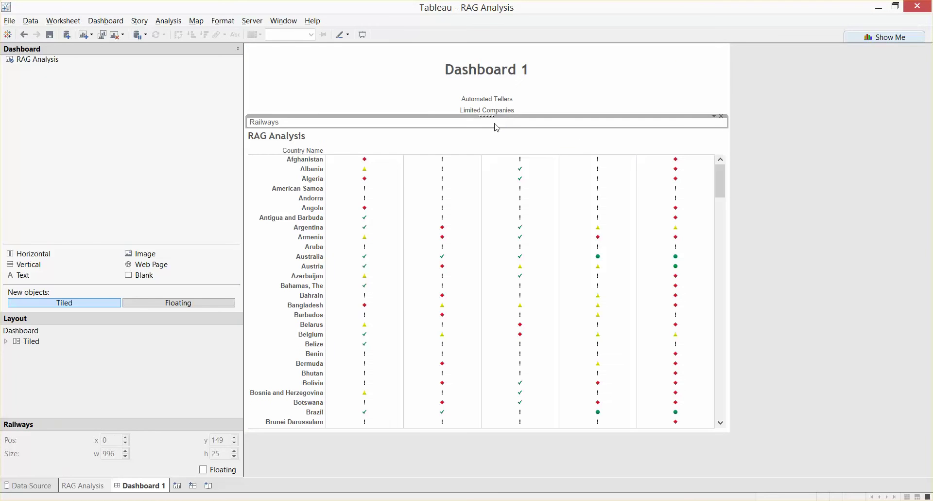
{"action": "double_click", "coordinate": [306, 123]}
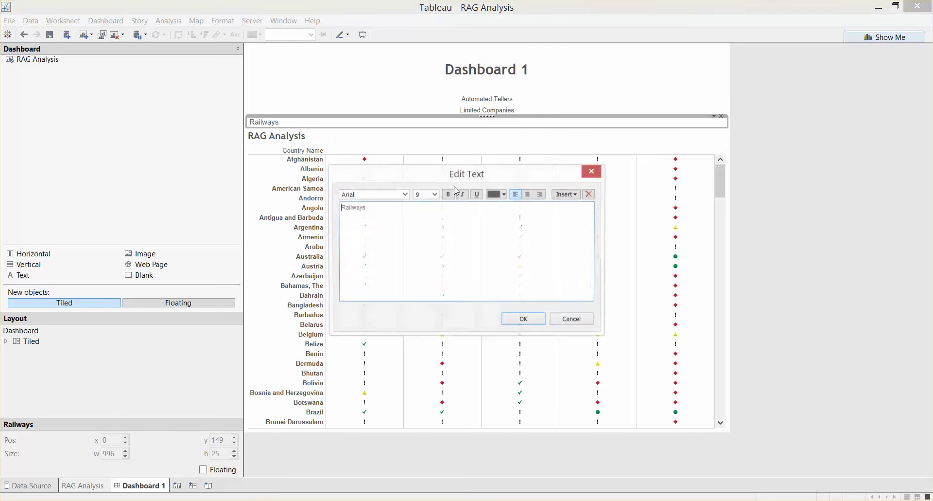
{"action": "left_click", "coordinate": [527, 194]}
{"action": "left_click", "coordinate": [511, 318]}
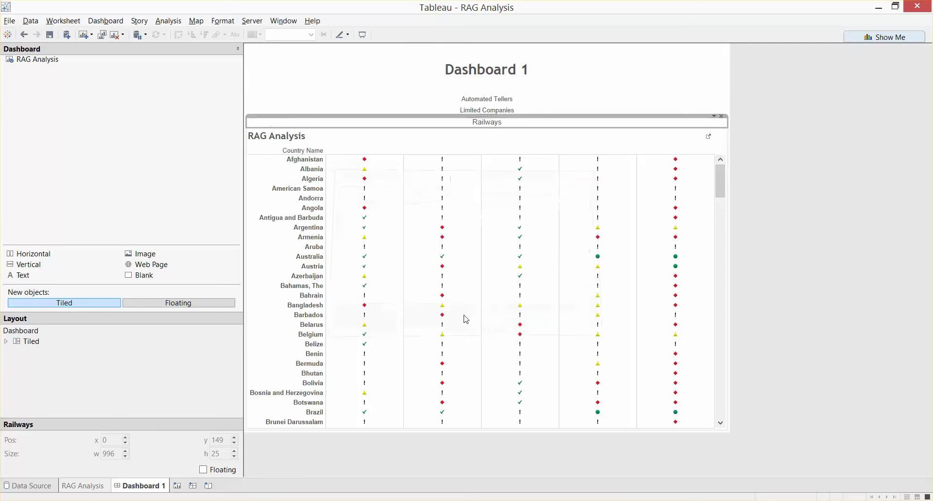
{"action": "double_click", "coordinate": [498, 123]}
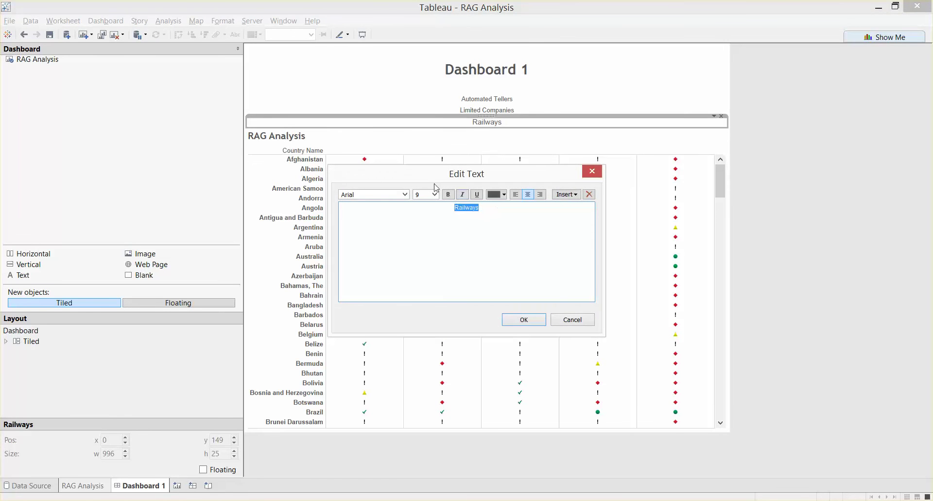
{"action": "left_click", "coordinate": [434, 195]}
{"action": "left_click", "coordinate": [428, 201]}
{"action": "left_click", "coordinate": [507, 319]}
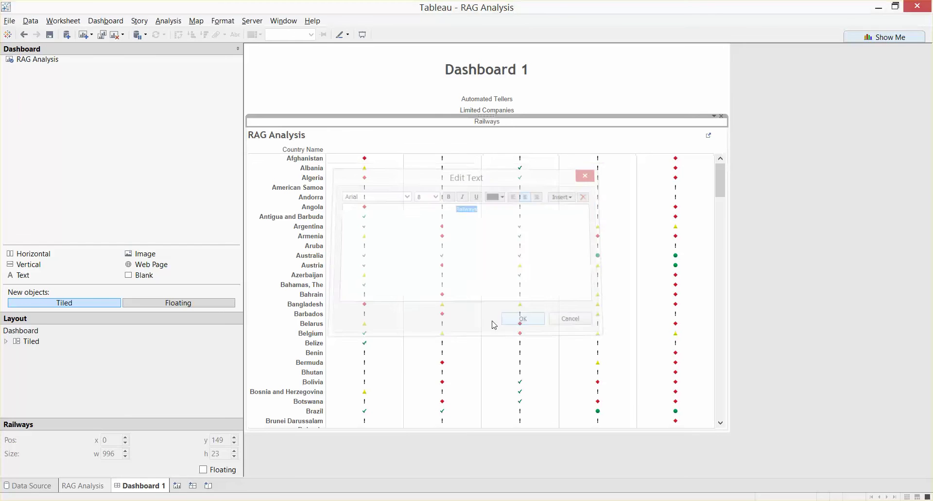
- Add a centred size-8 'Stock Traded USD' label beneath Railways
{"action": "double_click", "coordinate": [48, 275]}
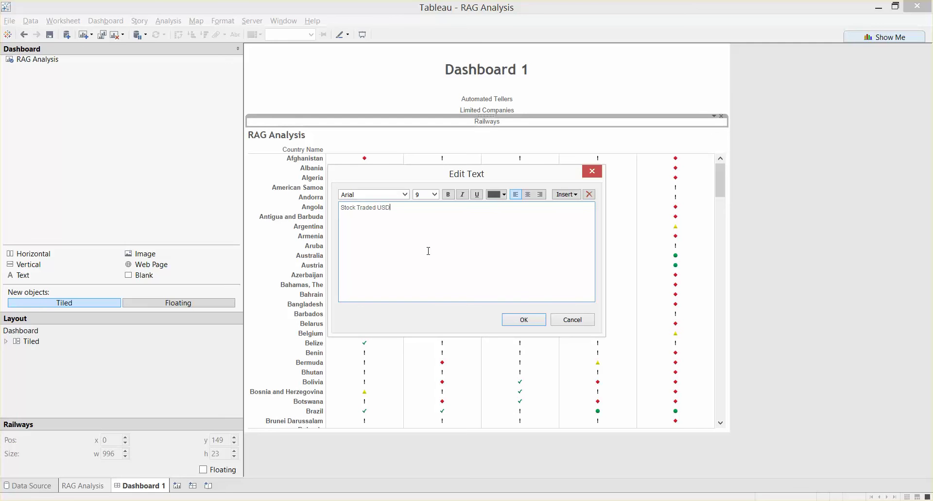
{"action": "triple_click", "coordinate": [367, 207]}
{"action": "left_click", "coordinate": [528, 195]}
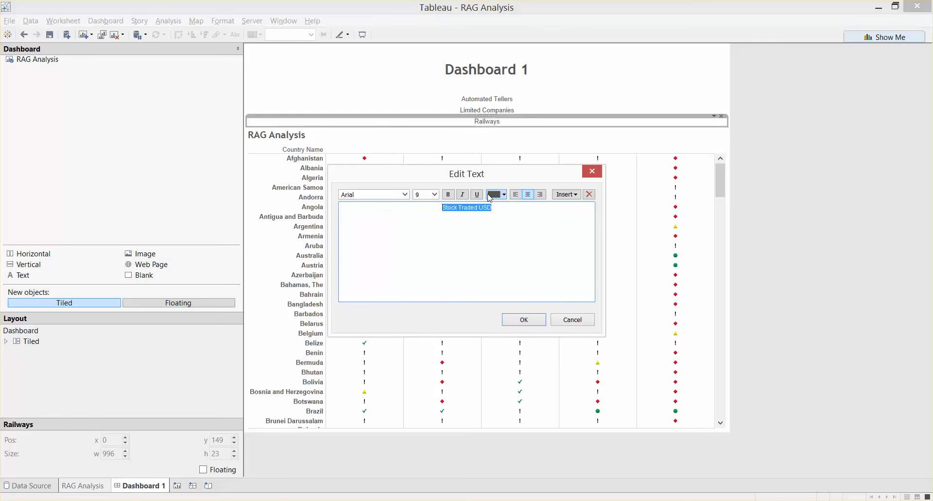
{"action": "left_click", "coordinate": [435, 195]}
{"action": "left_click", "coordinate": [422, 203]}
{"action": "left_click", "coordinate": [524, 319]}
{"action": "left_click", "coordinate": [693, 44]}
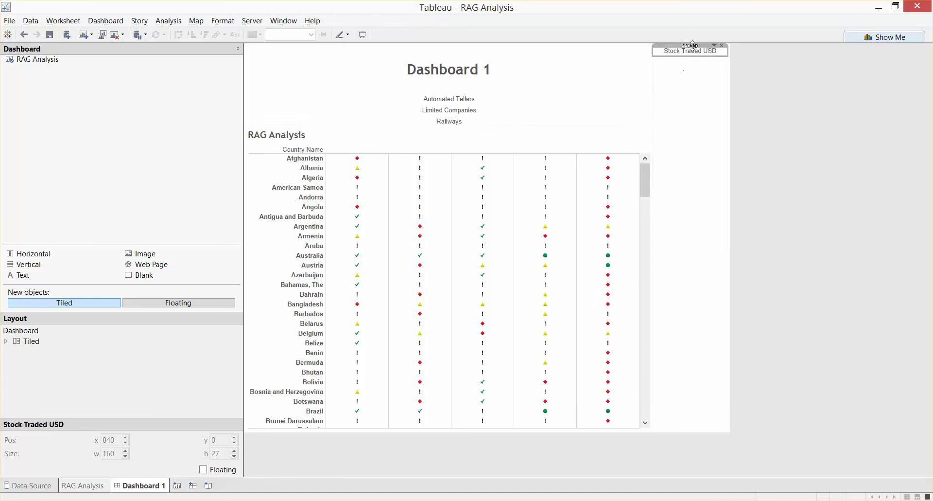
{"action": "left_click_drag", "start_coordinate": [692, 45], "coordinate": [503, 132]}
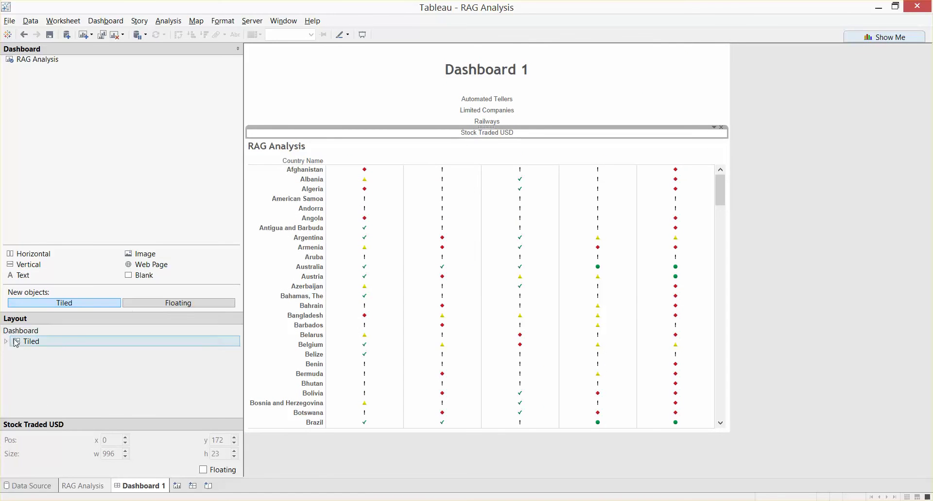
- Create an 'Air Passengers' text tile, centre it at size 8, and stack it under Stock Traded USD
{"action": "double_click", "coordinate": [33, 284]}
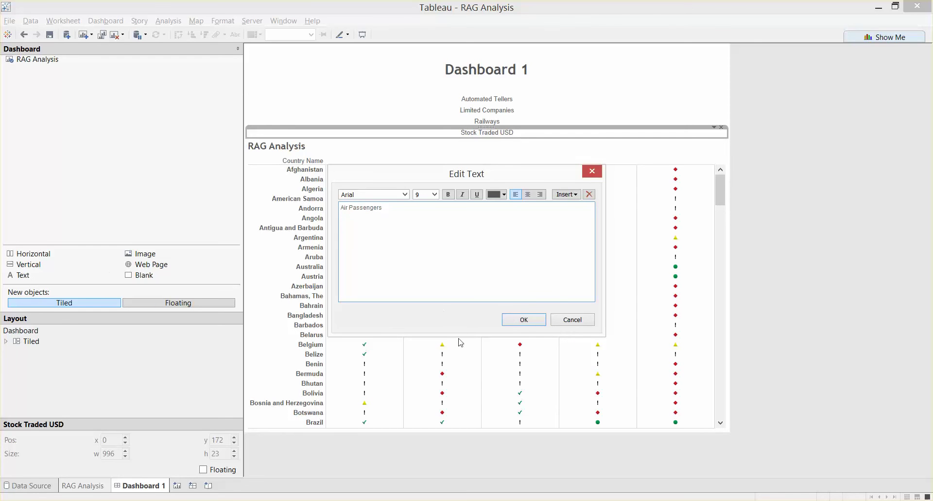
{"action": "left_click", "coordinate": [523, 320]}
{"action": "double_click", "coordinate": [676, 54]}
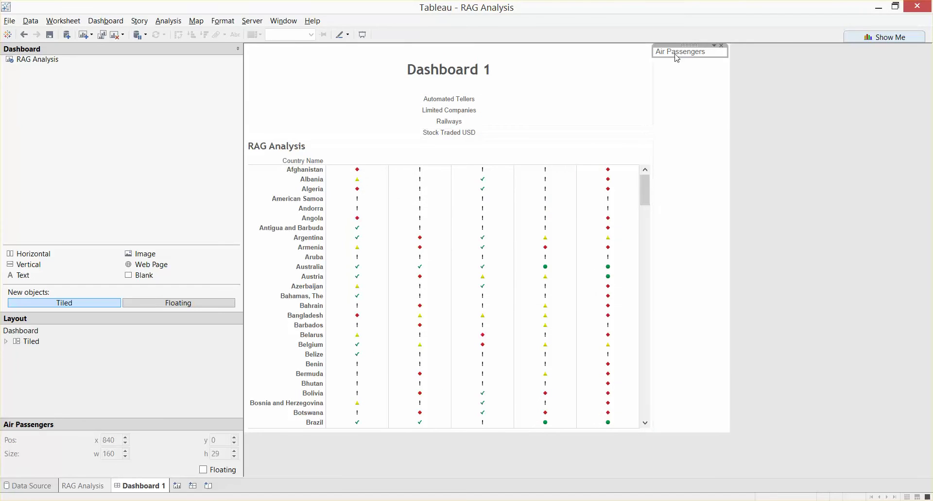
{"action": "left_click", "coordinate": [528, 194]}
{"action": "triple_click", "coordinate": [462, 208]}
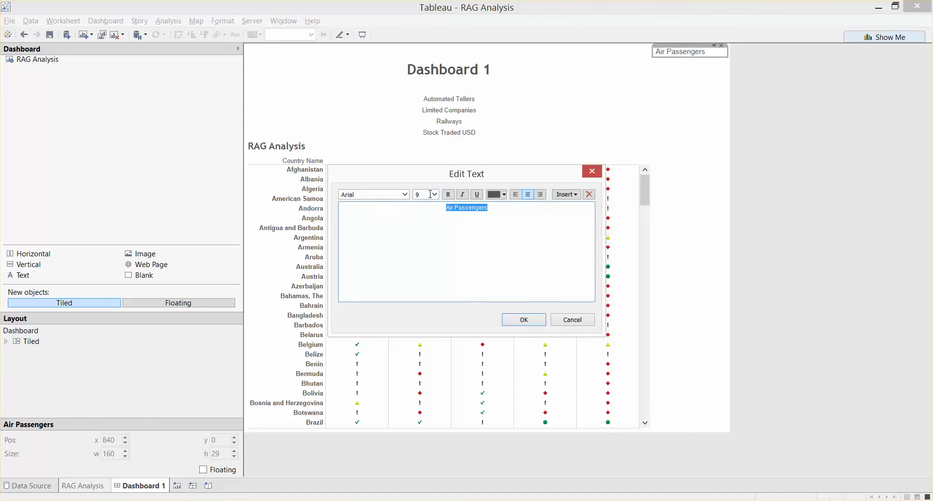
{"action": "left_click", "coordinate": [428, 194]}
{"action": "left_click", "coordinate": [425, 203]}
{"action": "left_click", "coordinate": [524, 320]}
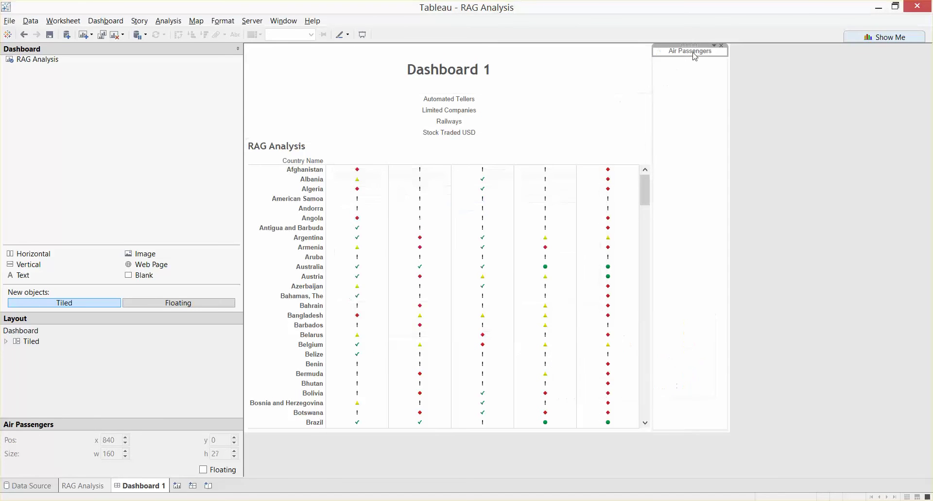
{"action": "left_click_drag", "start_coordinate": [694, 44], "coordinate": [497, 137]}
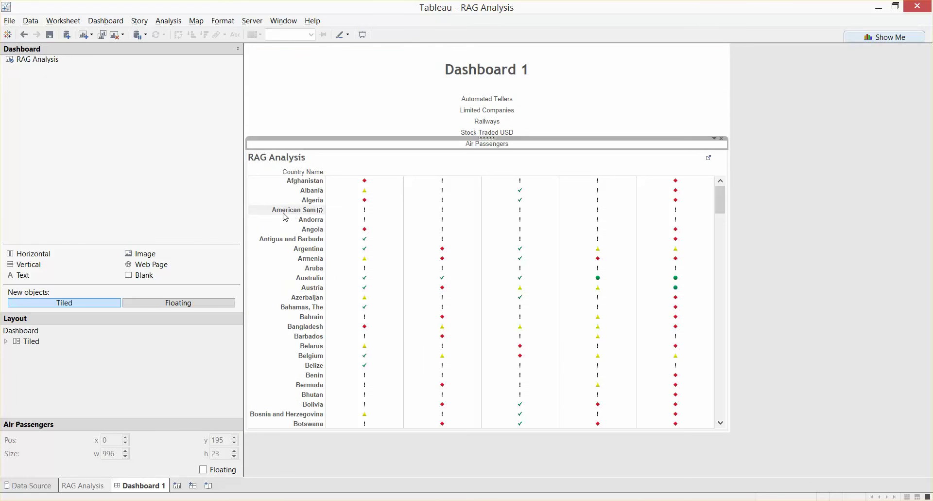
- Add a Horizontal container under the title and move all five indicator labels into it side by side
{"action": "left_click_drag", "start_coordinate": [52, 251], "coordinate": [468, 92]}
{"action": "left_click", "coordinate": [479, 242]}
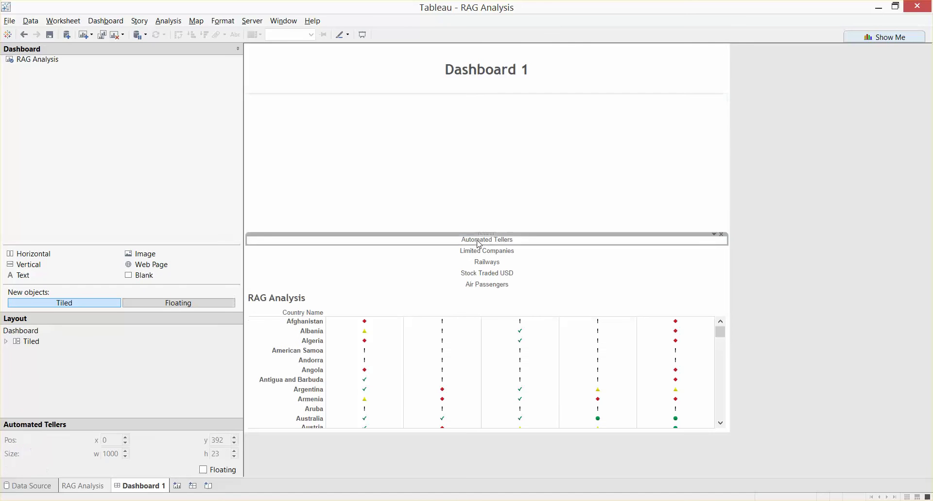
{"action": "left_click_drag", "start_coordinate": [486, 234], "coordinate": [552, 106]}
{"action": "left_click", "coordinate": [506, 121]}
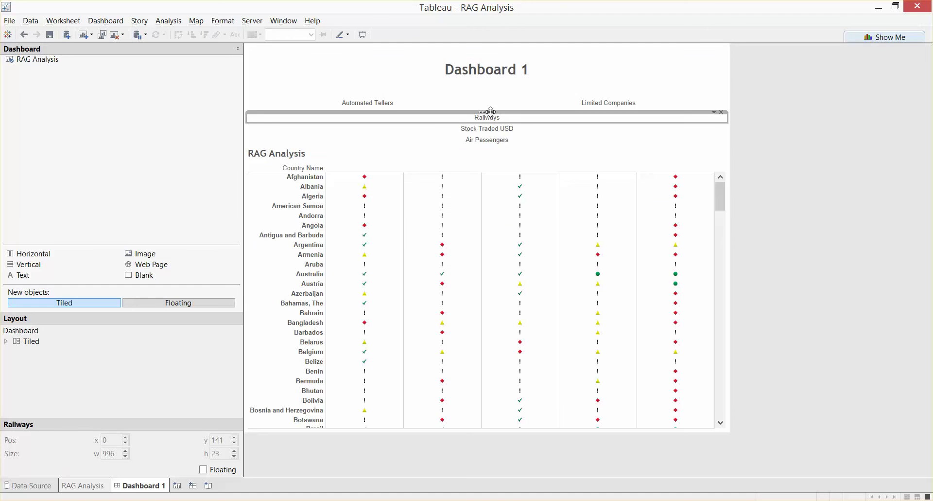
{"action": "left_click_drag", "start_coordinate": [491, 112], "coordinate": [658, 105]}
{"action": "left_click", "coordinate": [509, 119]}
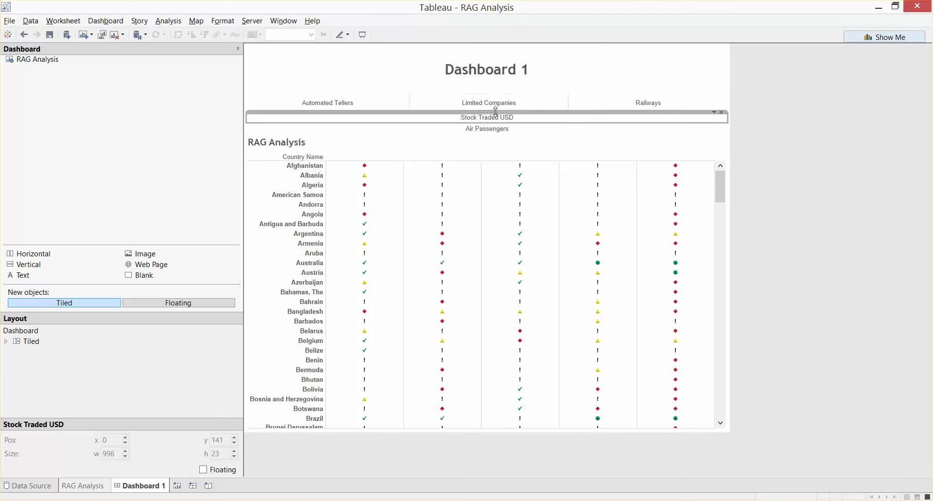
{"action": "left_click_drag", "start_coordinate": [495, 110], "coordinate": [657, 106]}
{"action": "left_click", "coordinate": [509, 117]}
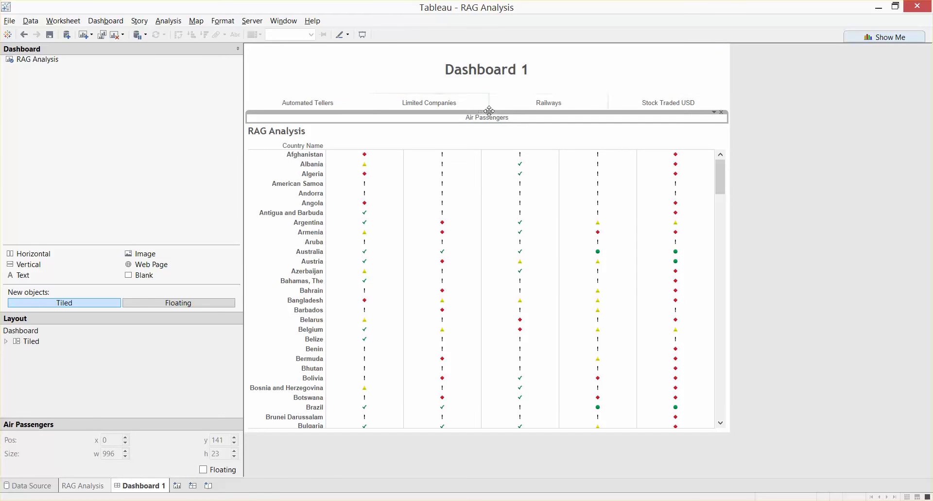
{"action": "left_click_drag", "start_coordinate": [489, 110], "coordinate": [684, 108]}
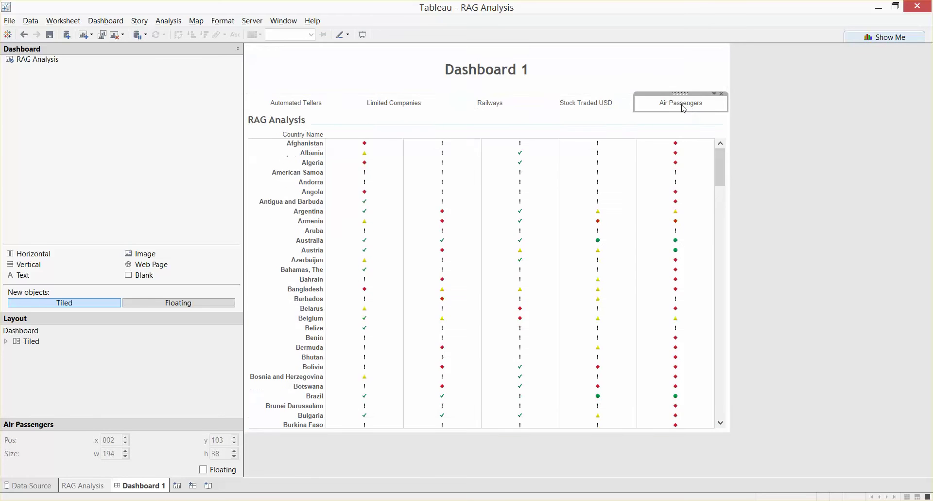
{"action": "left_click", "coordinate": [425, 110]}
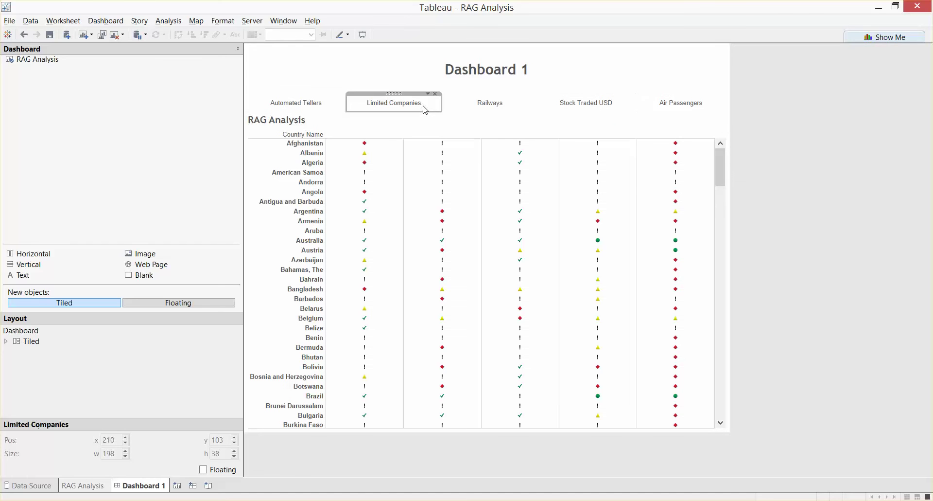
{"action": "left_click", "coordinate": [429, 94]}
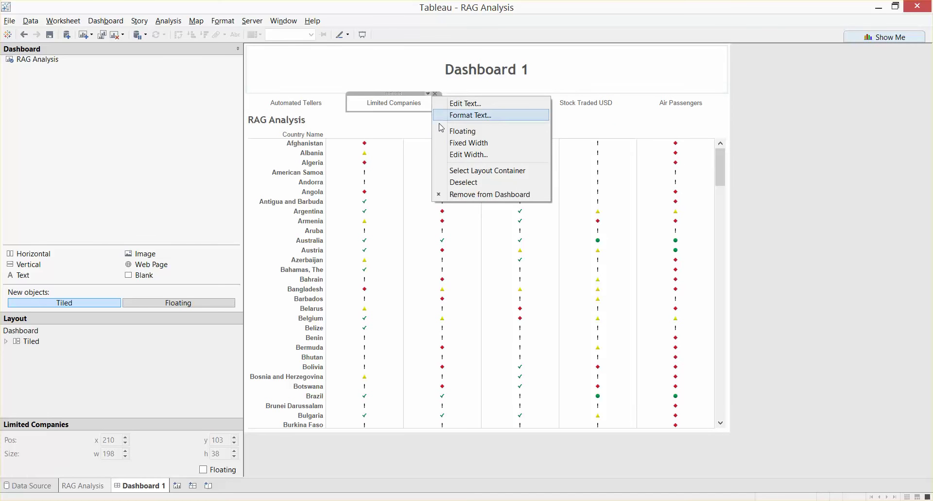
- Make the label row container floating, move it beside RAG Analysis, and widen it to 801
{"action": "left_click", "coordinate": [457, 170]}
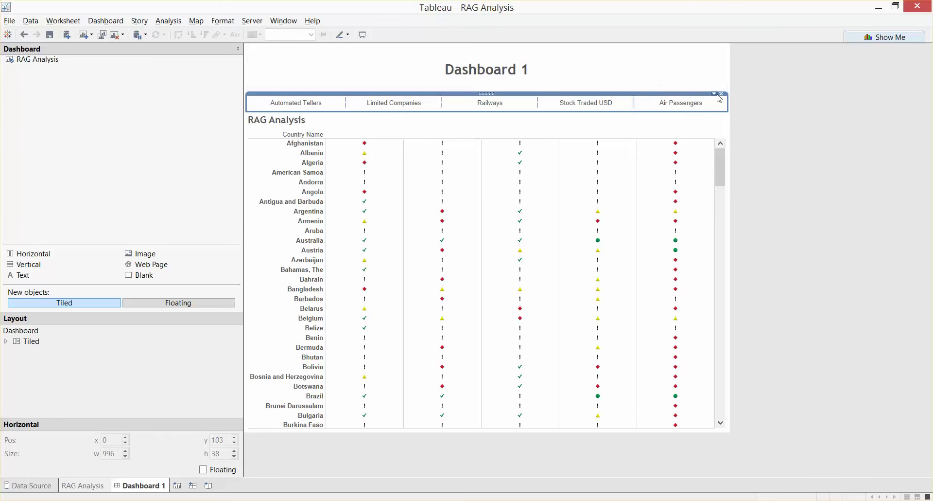
{"action": "left_click", "coordinate": [714, 95]}
{"action": "left_click", "coordinate": [749, 130]}
{"action": "left_click_drag", "start_coordinate": [339, 103], "coordinate": [407, 95]}
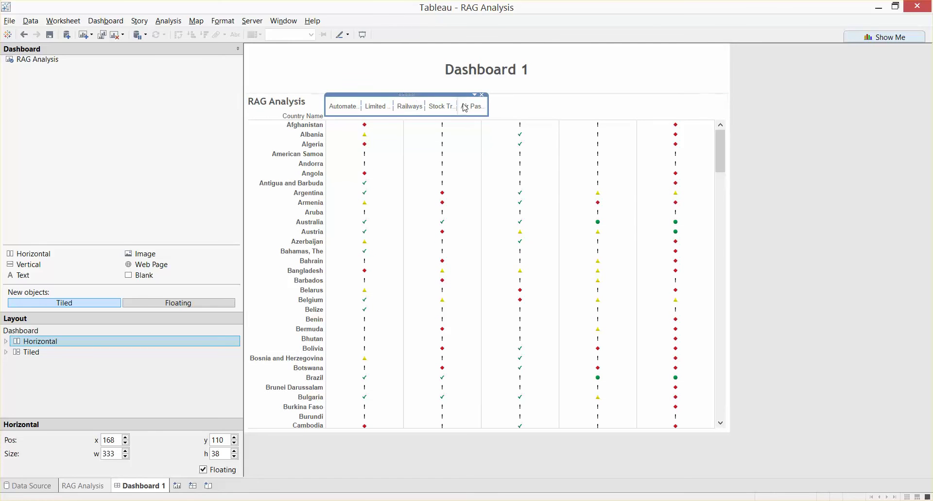
{"action": "left_click_drag", "start_coordinate": [488, 105], "coordinate": [717, 116]}
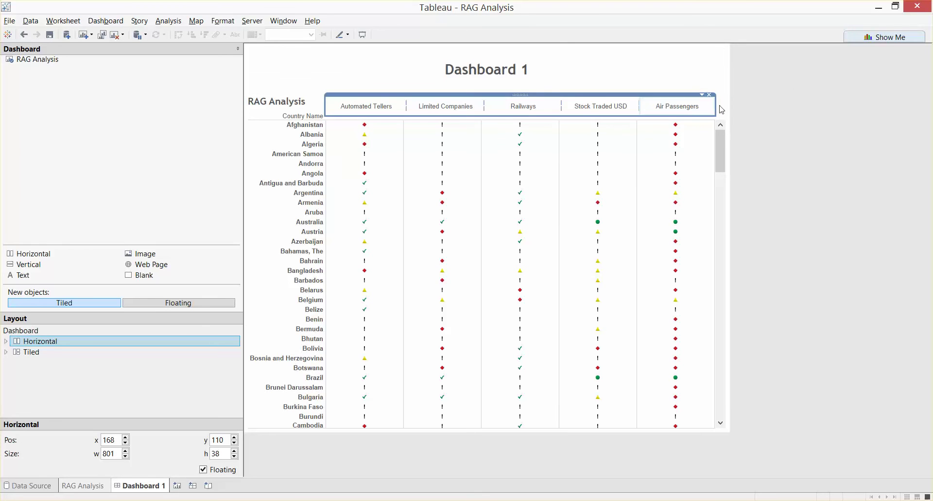
{"action": "left_click", "coordinate": [813, 112]}
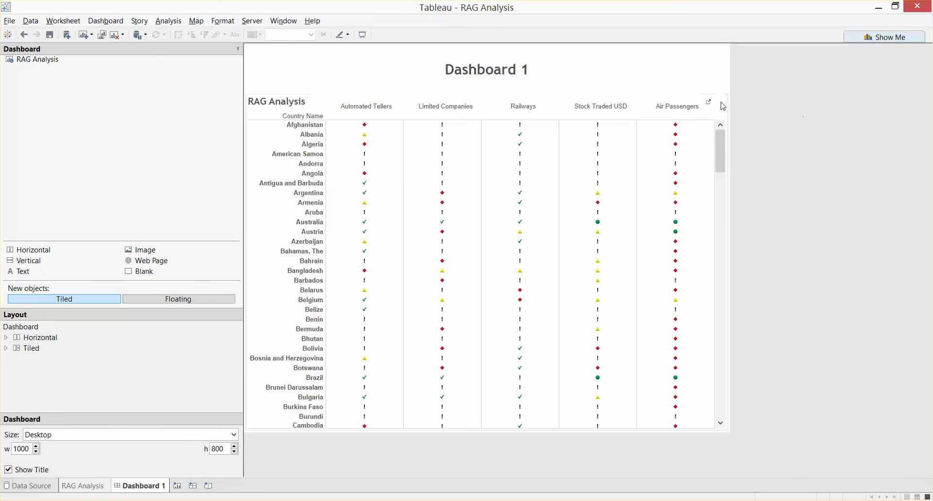